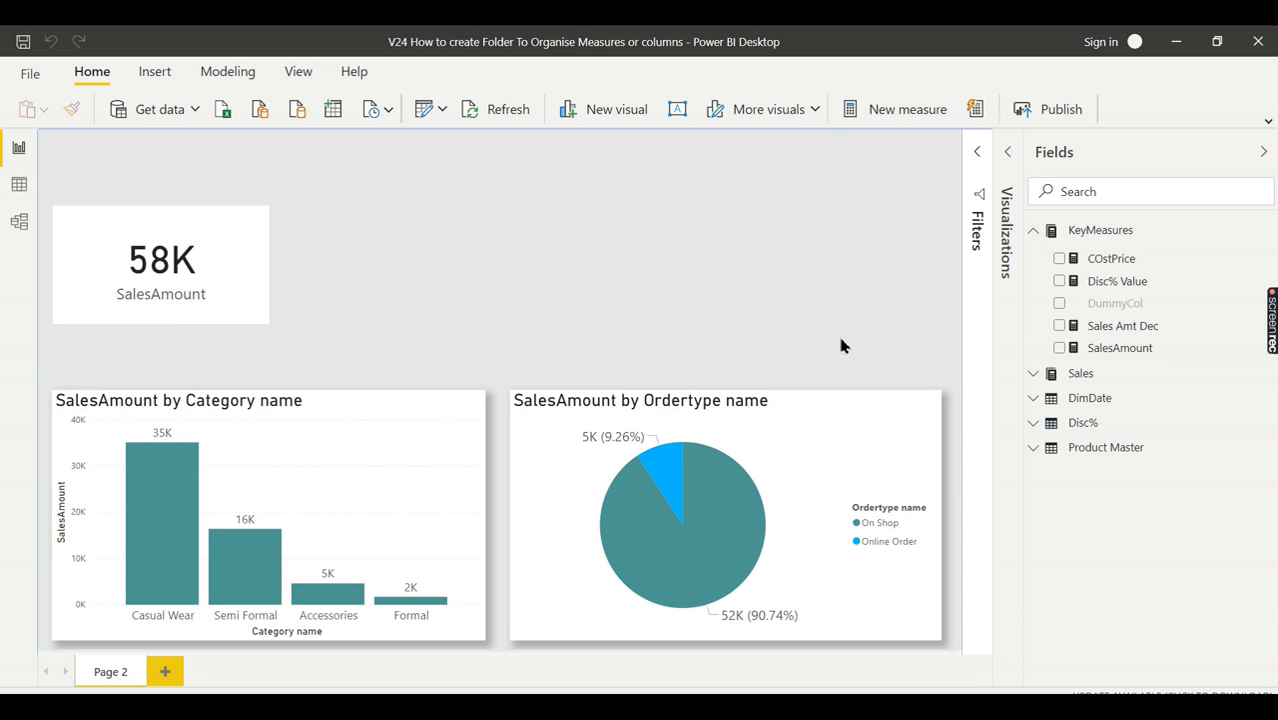
- Browse the Fields pane, collapsing KeyMeasures and expanding the Sales table's column list
{"action": "left_click", "coordinate": [1035, 232]}
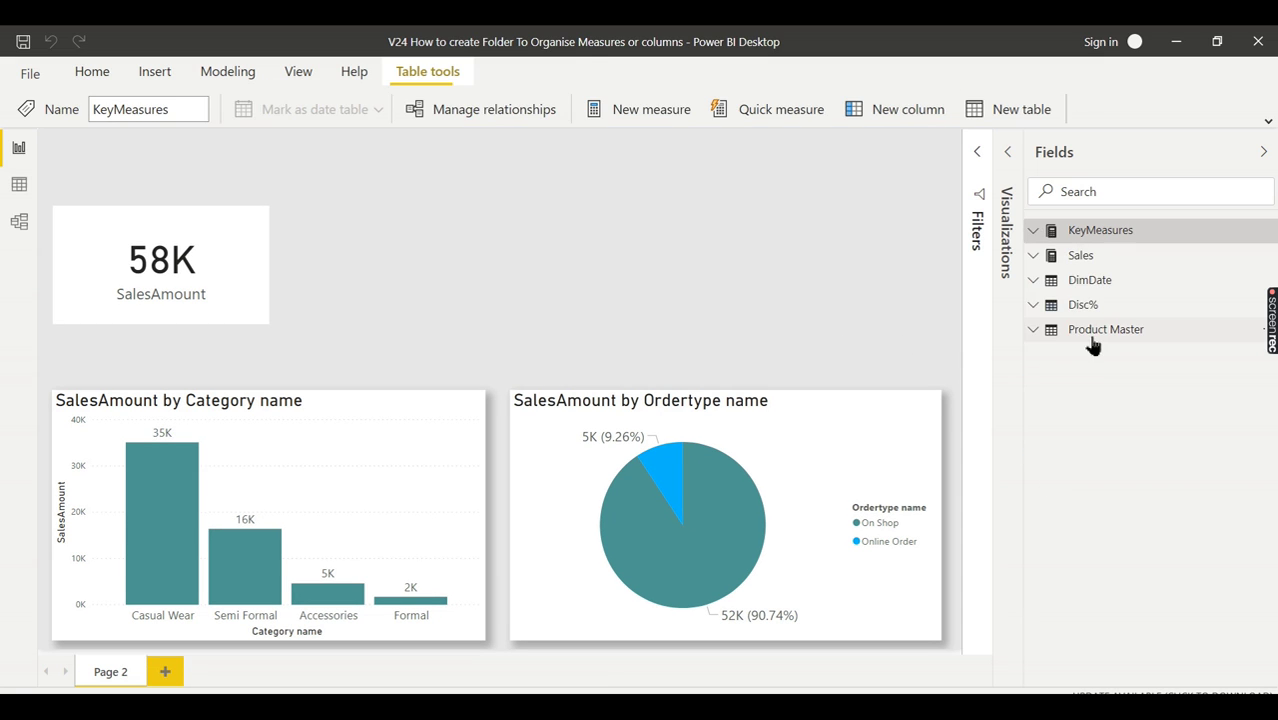
{"action": "left_click", "coordinate": [1035, 257]}
{"action": "scroll", "coordinate": [1125, 290], "scroll_direction": "down", "scroll_amount": 1}
{"action": "scroll", "coordinate": [1112, 347], "scroll_direction": "up", "scroll_amount": 1}
{"action": "left_click", "coordinate": [1035, 256]}
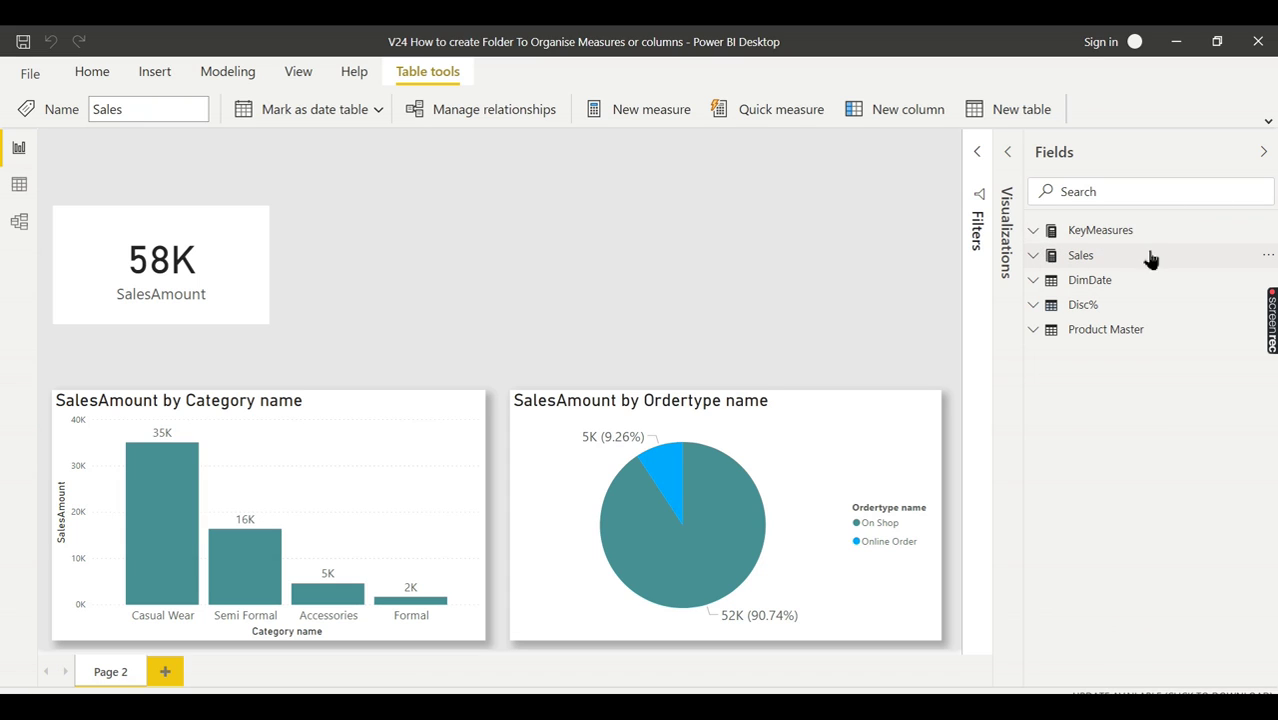
{"action": "left_click", "coordinate": [1035, 256]}
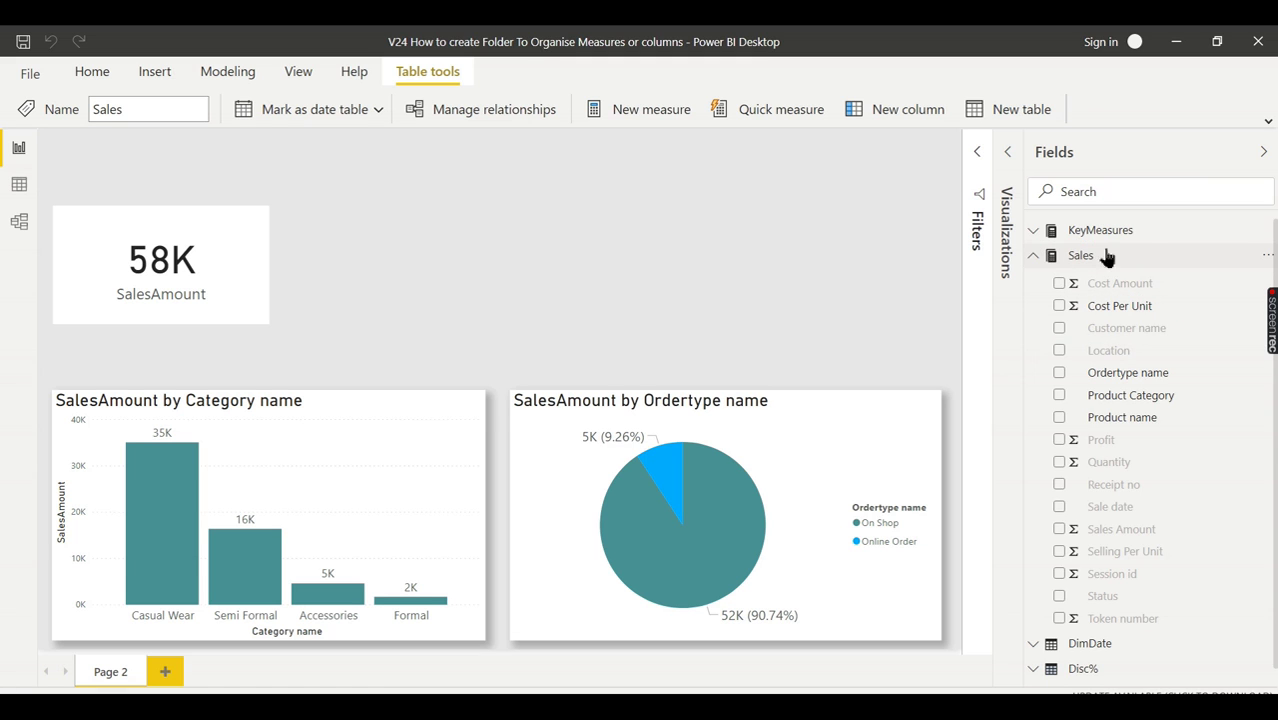
{"action": "left_click", "coordinate": [1263, 152]}
{"action": "left_click", "coordinate": [1268, 152]}
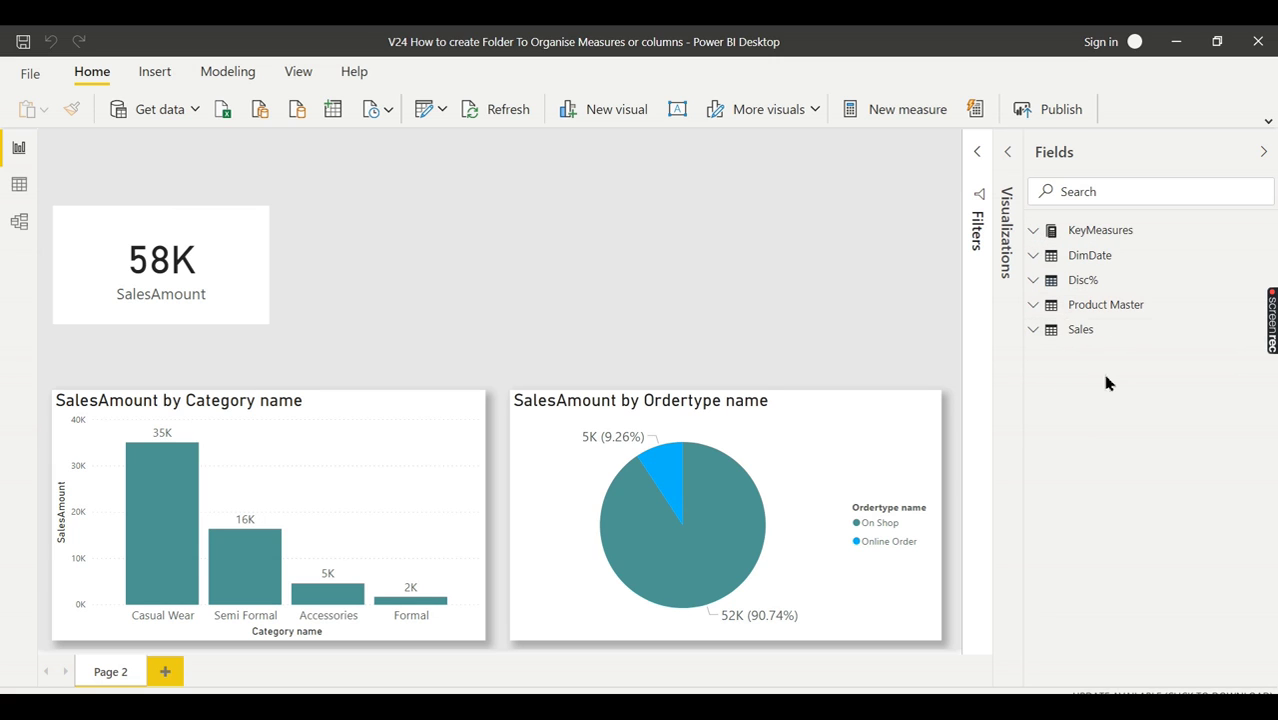
- Expand KeyMeasures and look at the options for the COstPrice measure and the KeyMeasures table
{"action": "left_click", "coordinate": [1042, 230]}
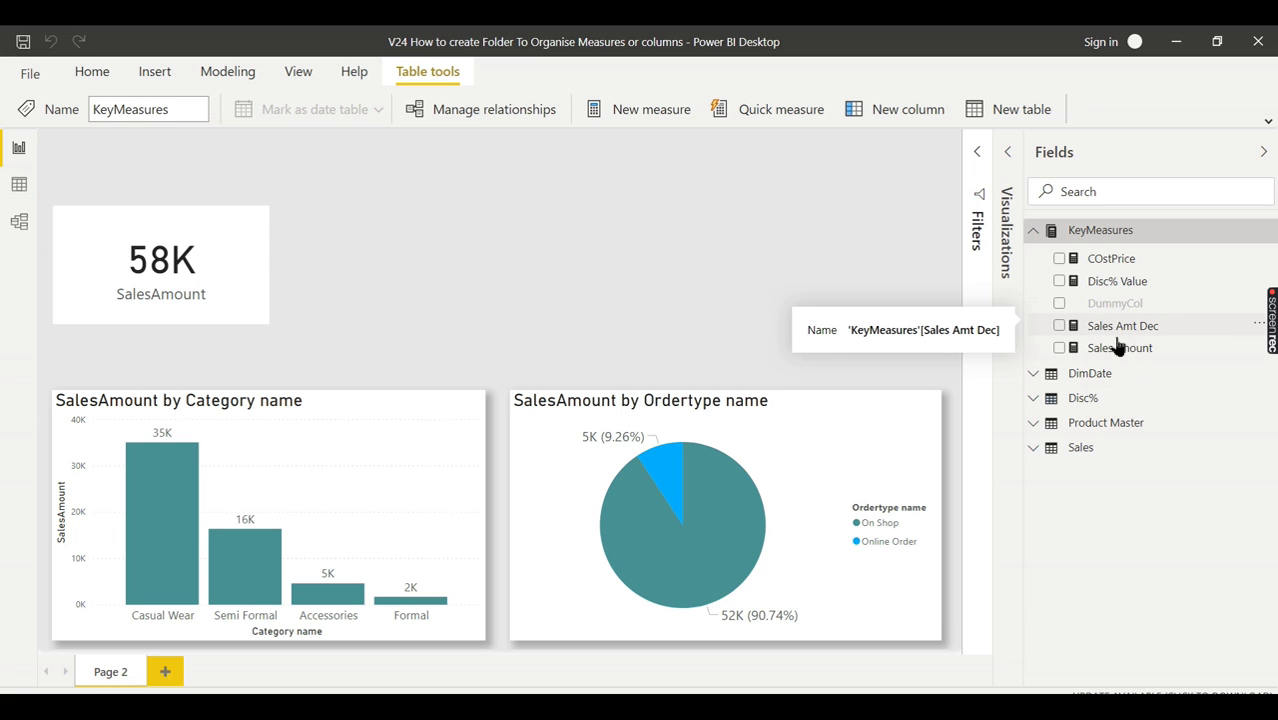
{"action": "left_click", "coordinate": [1082, 240]}
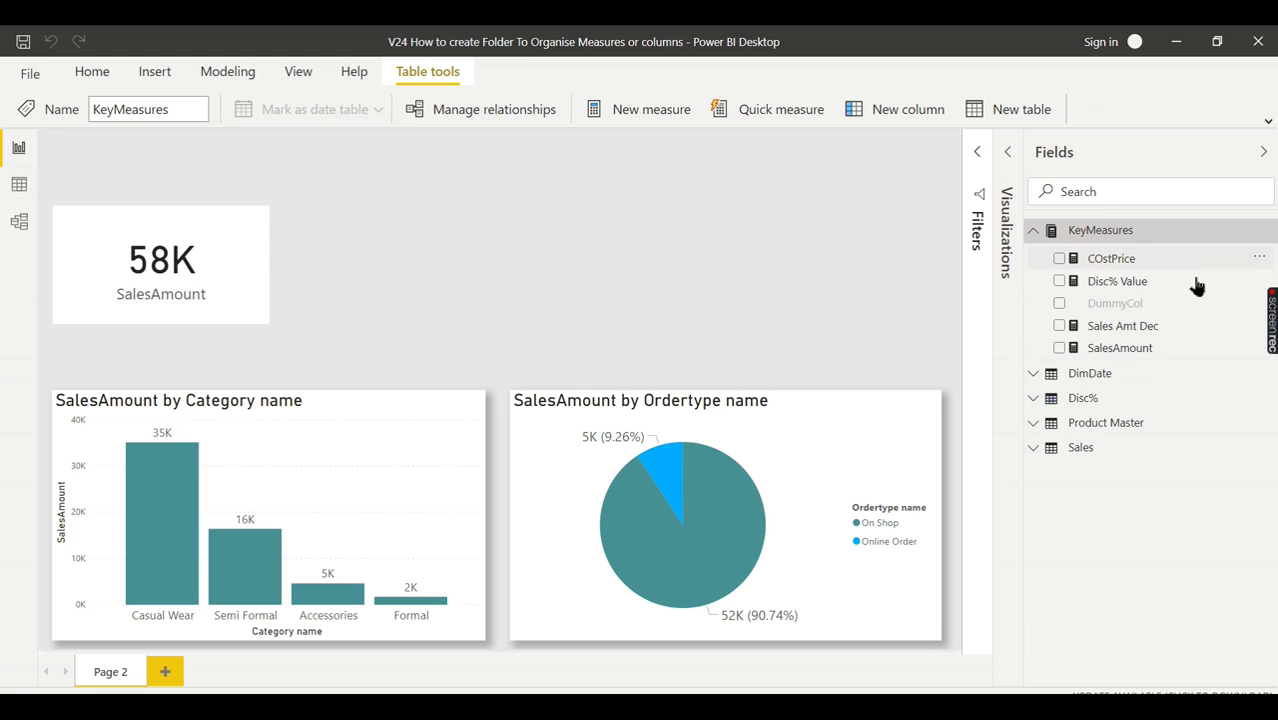
{"action": "right_click", "coordinate": [1143, 259]}
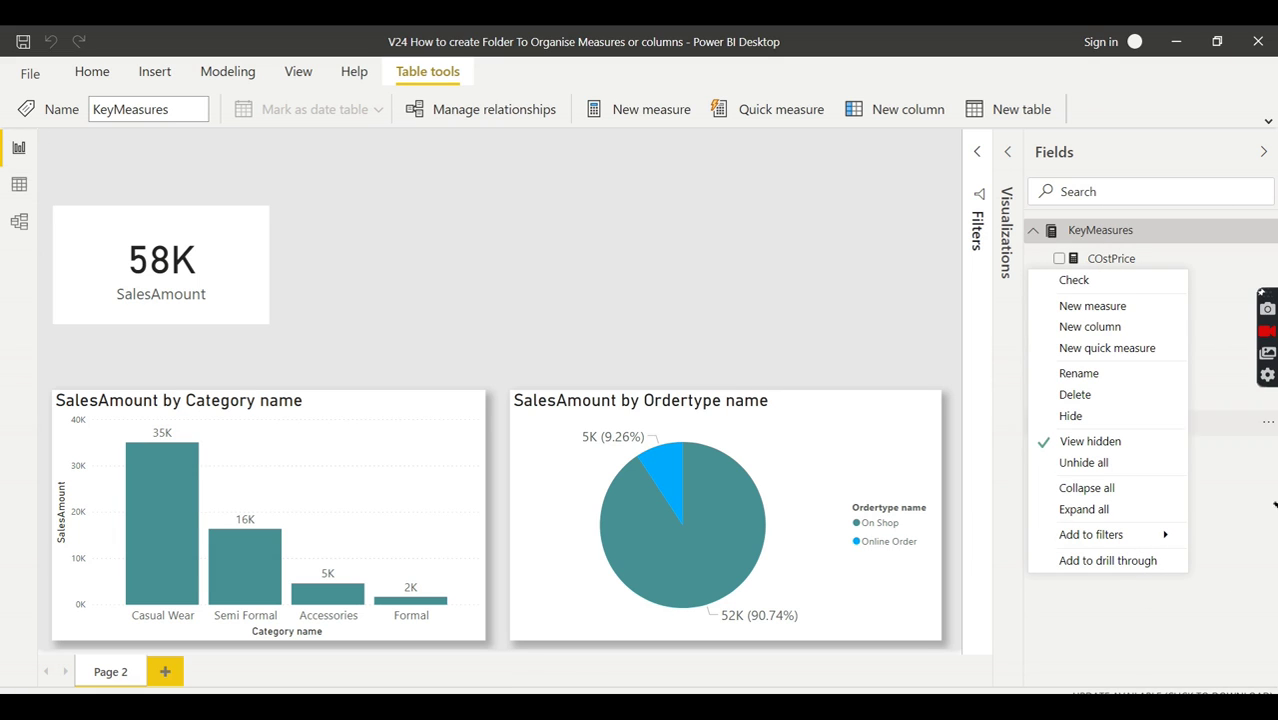
{"action": "left_click", "coordinate": [1238, 453]}
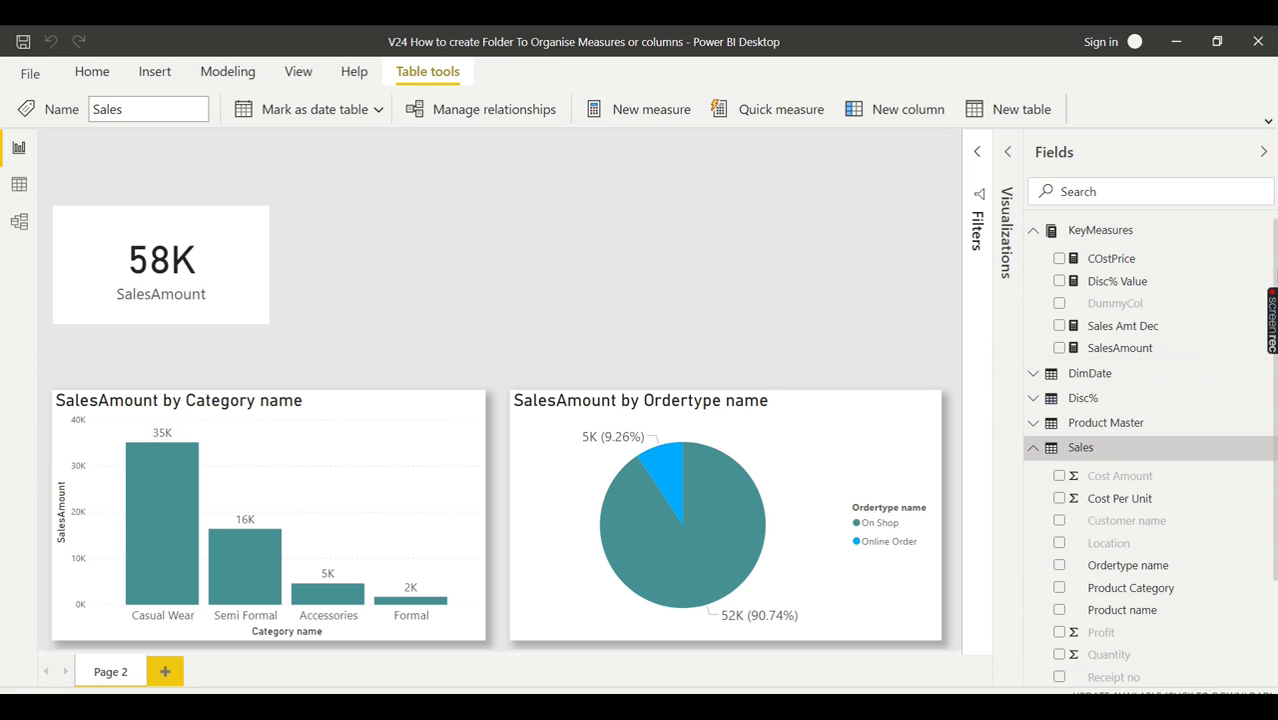
{"action": "left_click", "coordinate": [1033, 447]}
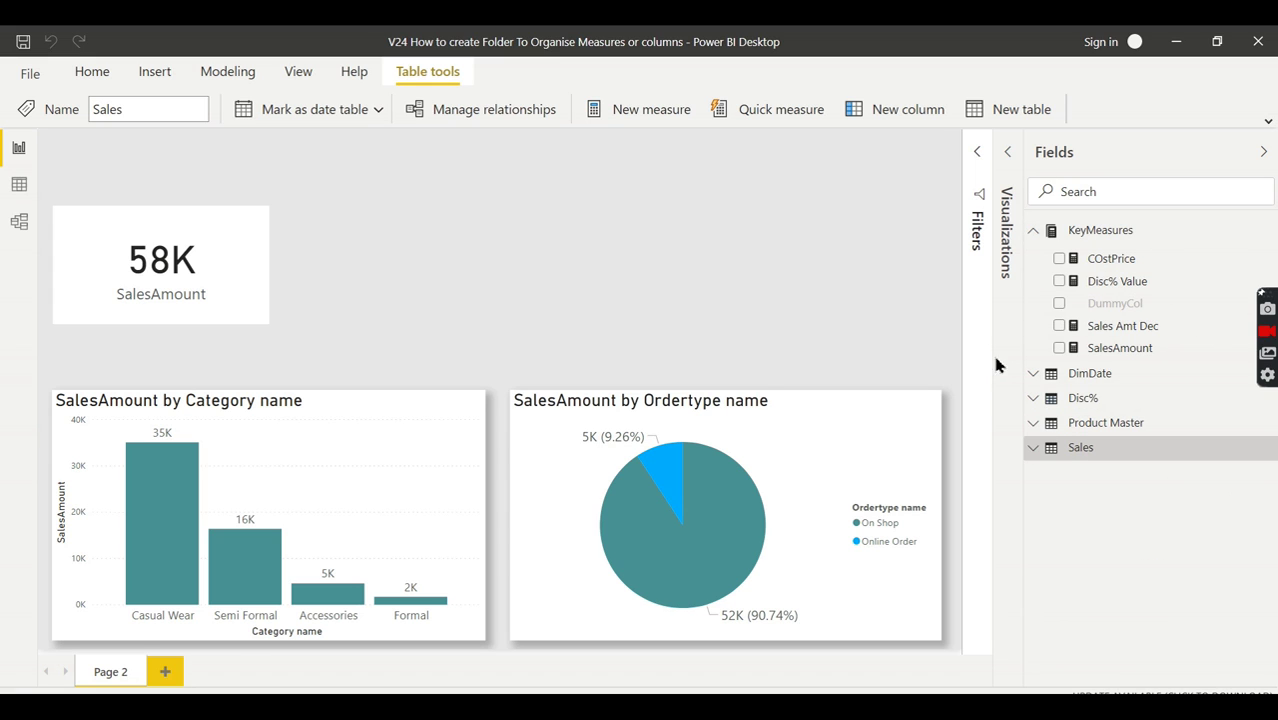
{"action": "right_click", "coordinate": [1103, 236]}
{"action": "left_click", "coordinate": [1203, 541]}
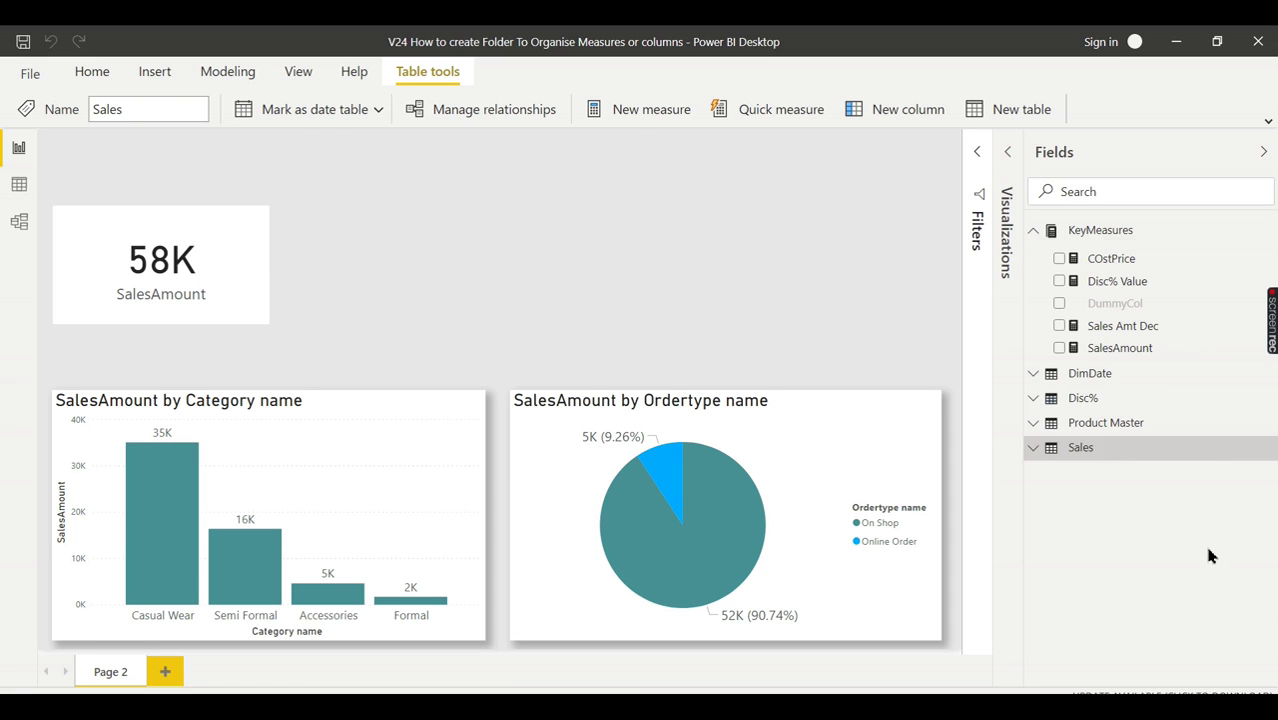
- In Model view, select COstPrice under KeyMeasures and edit its Display folder property
{"action": "left_click", "coordinate": [19, 221]}
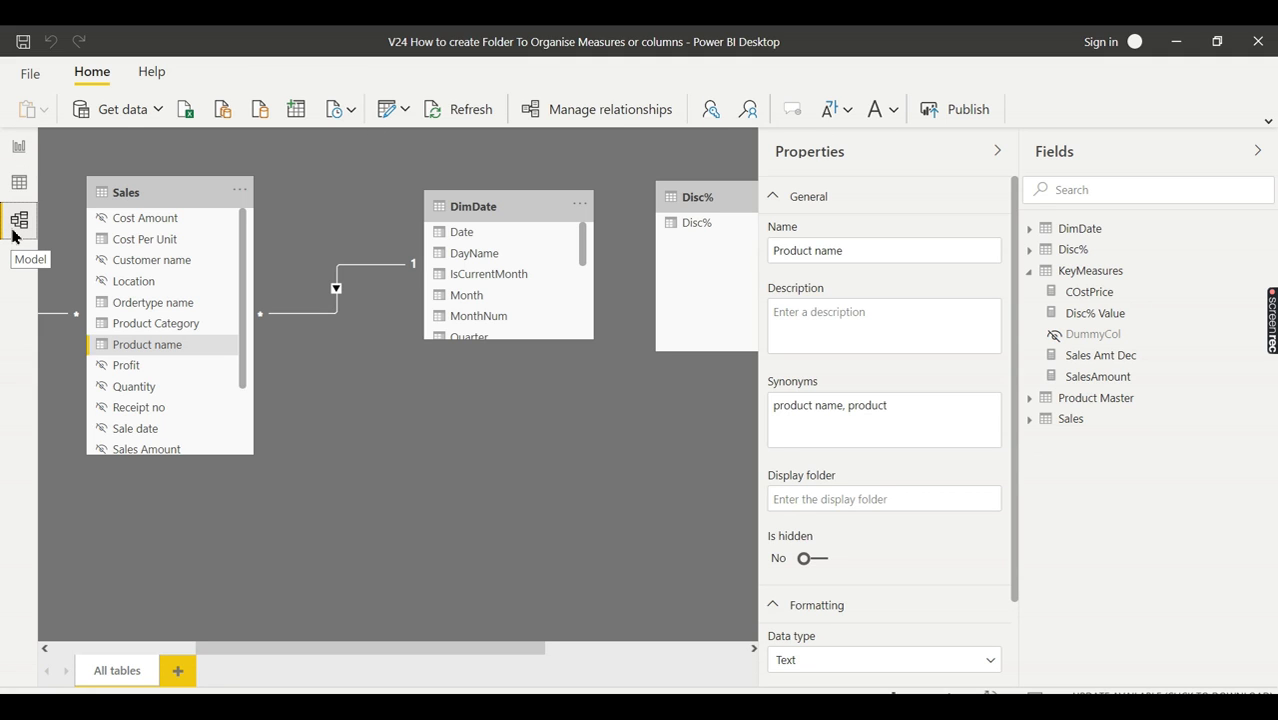
{"action": "left_click", "coordinate": [1030, 271]}
{"action": "left_click", "coordinate": [1092, 272]}
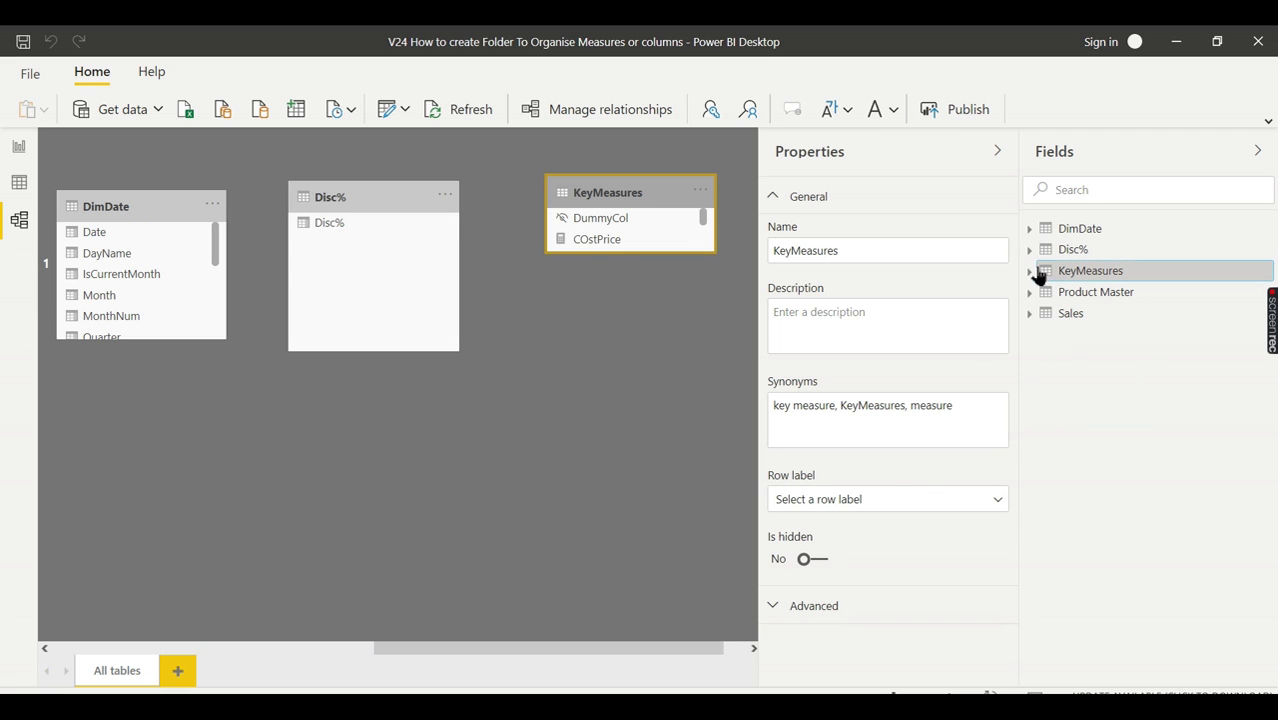
{"action": "left_click", "coordinate": [1030, 271]}
{"action": "left_click", "coordinate": [1092, 293]}
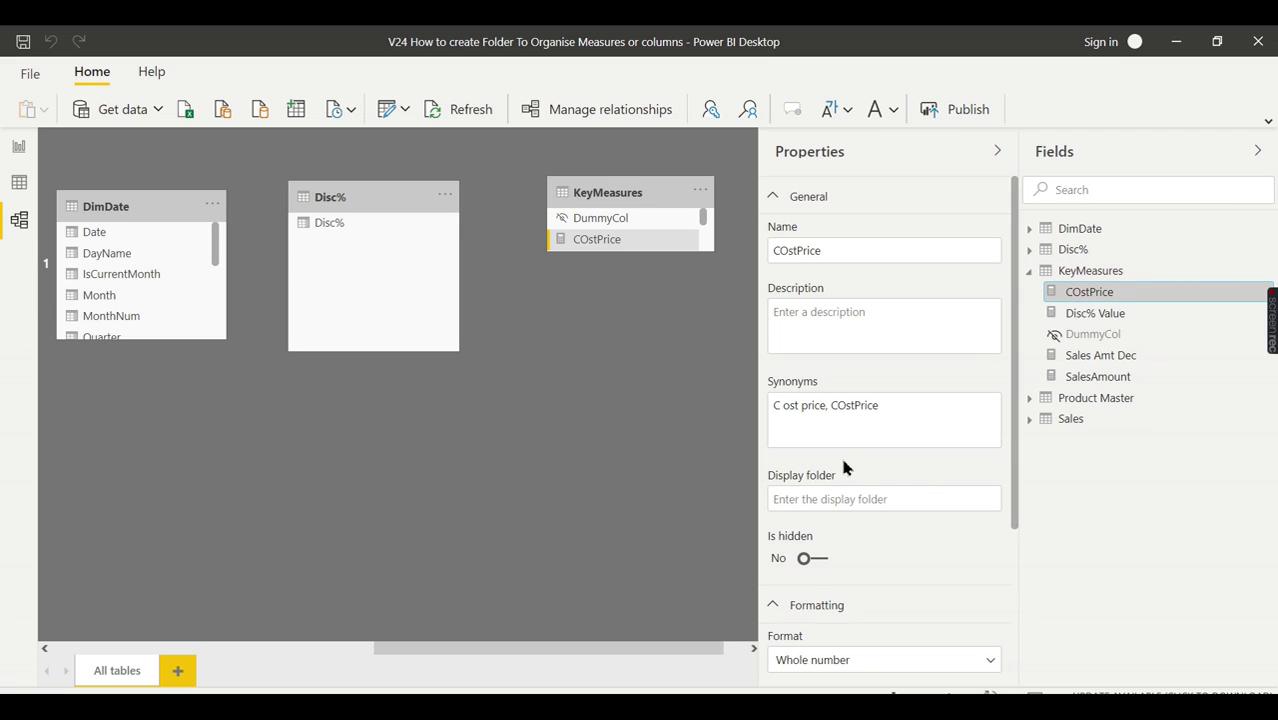
{"action": "left_click", "coordinate": [840, 500]}
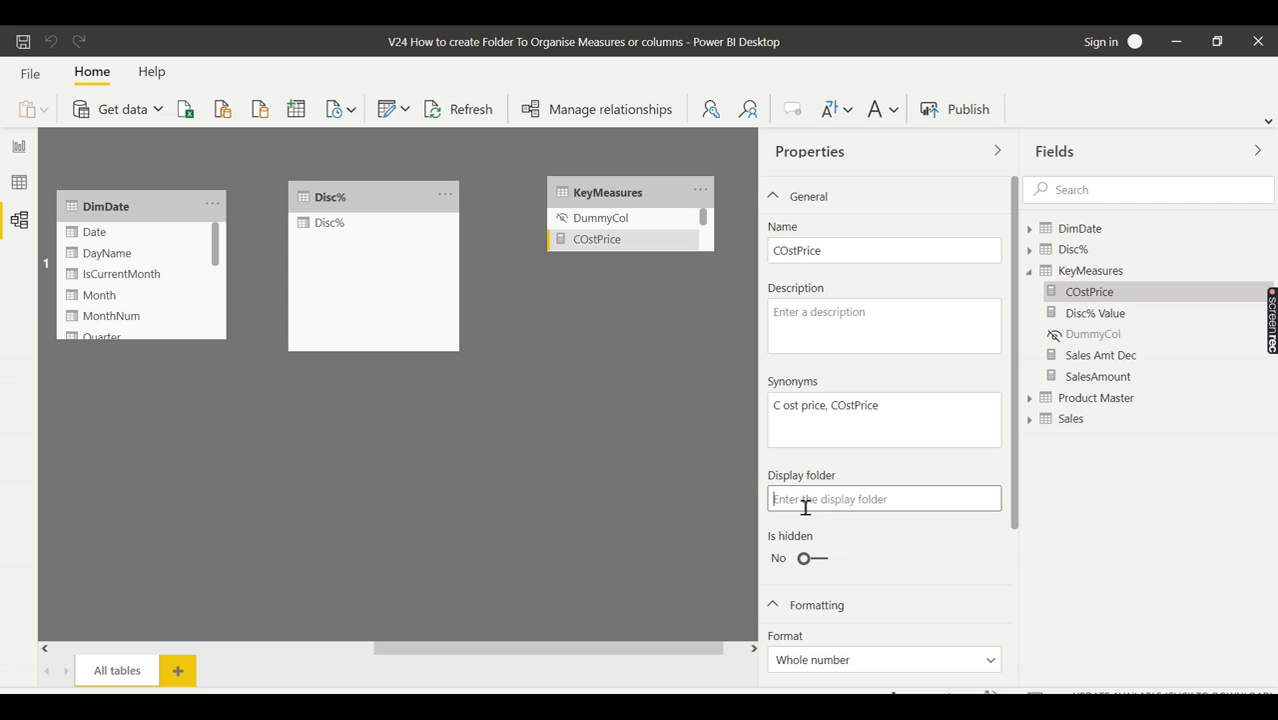
- Set the display folder of both COstPrice and Disc% Value to Group1
{"action": "type", "text": "C"}
{"action": "left_click", "coordinate": [895, 440]}
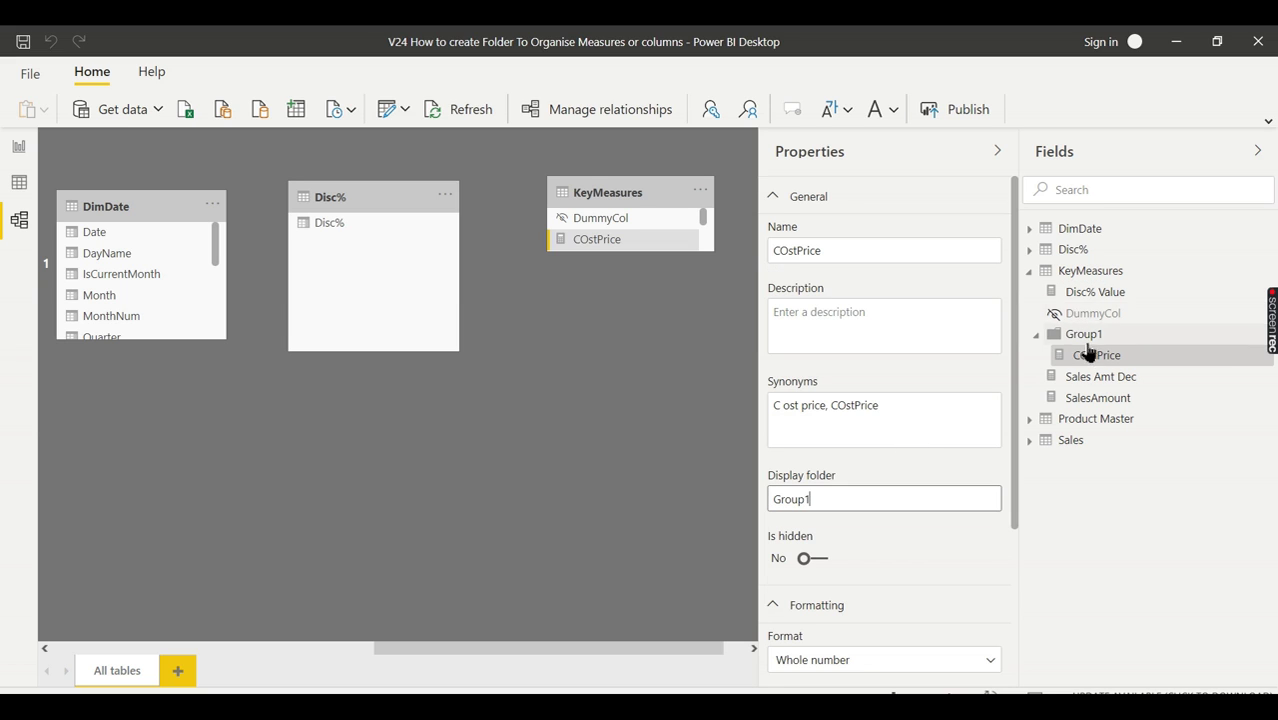
{"action": "left_click", "coordinate": [1091, 300]}
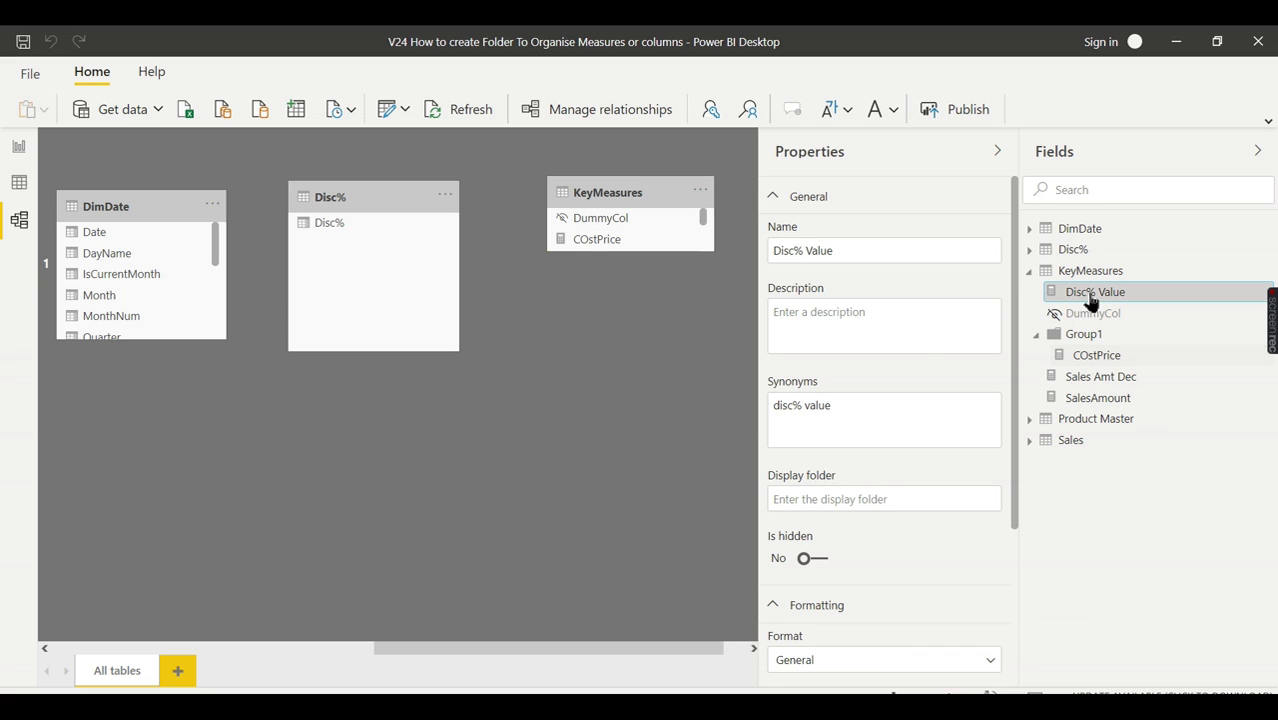
{"action": "left_click", "coordinate": [834, 498]}
{"action": "type", "text": "Group1"}
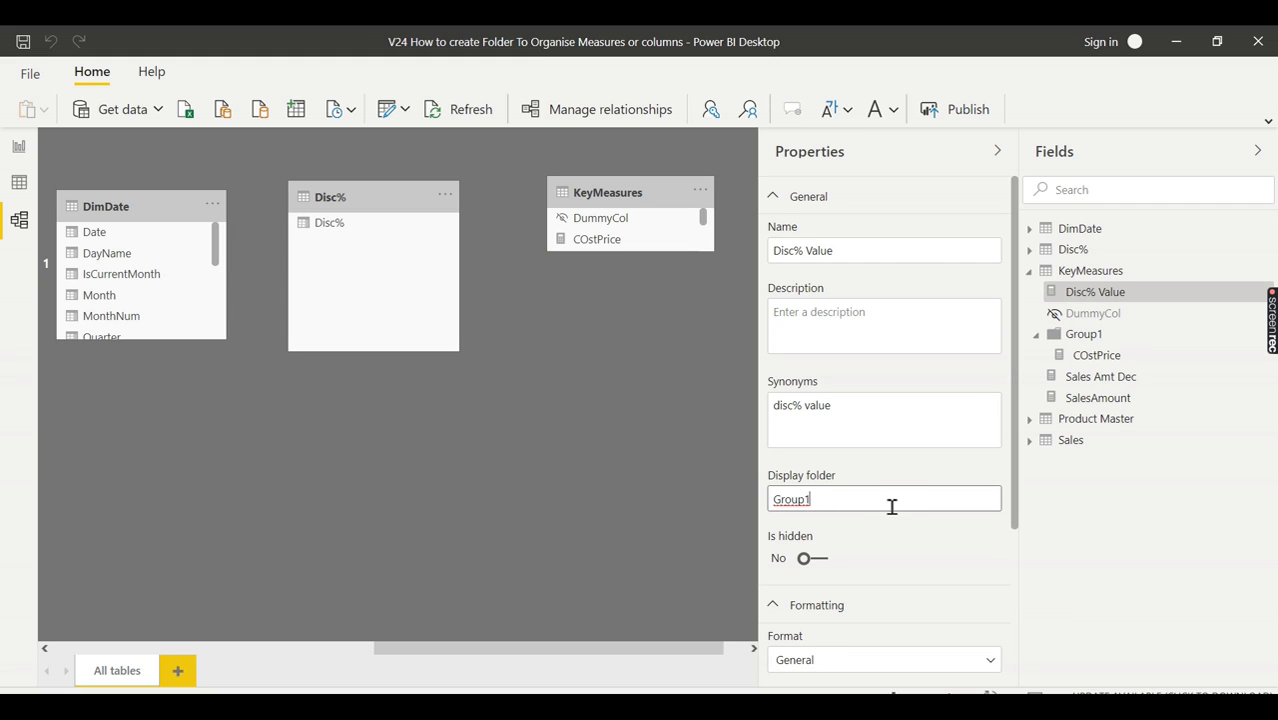
{"action": "key", "text": "Return"}
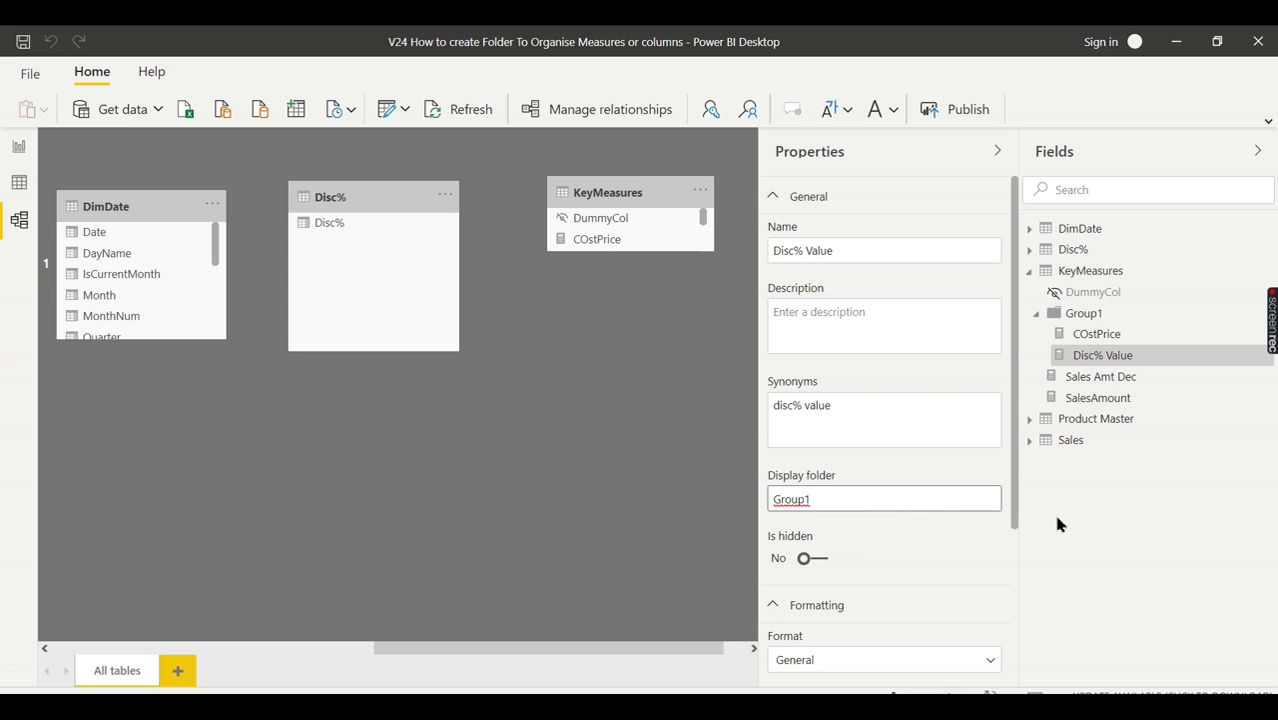
- Set Sales Amt Dec's display folder to Group2, fixing a mistyped folder name
{"action": "left_click", "coordinate": [1040, 316]}
{"action": "left_click", "coordinate": [1082, 345]}
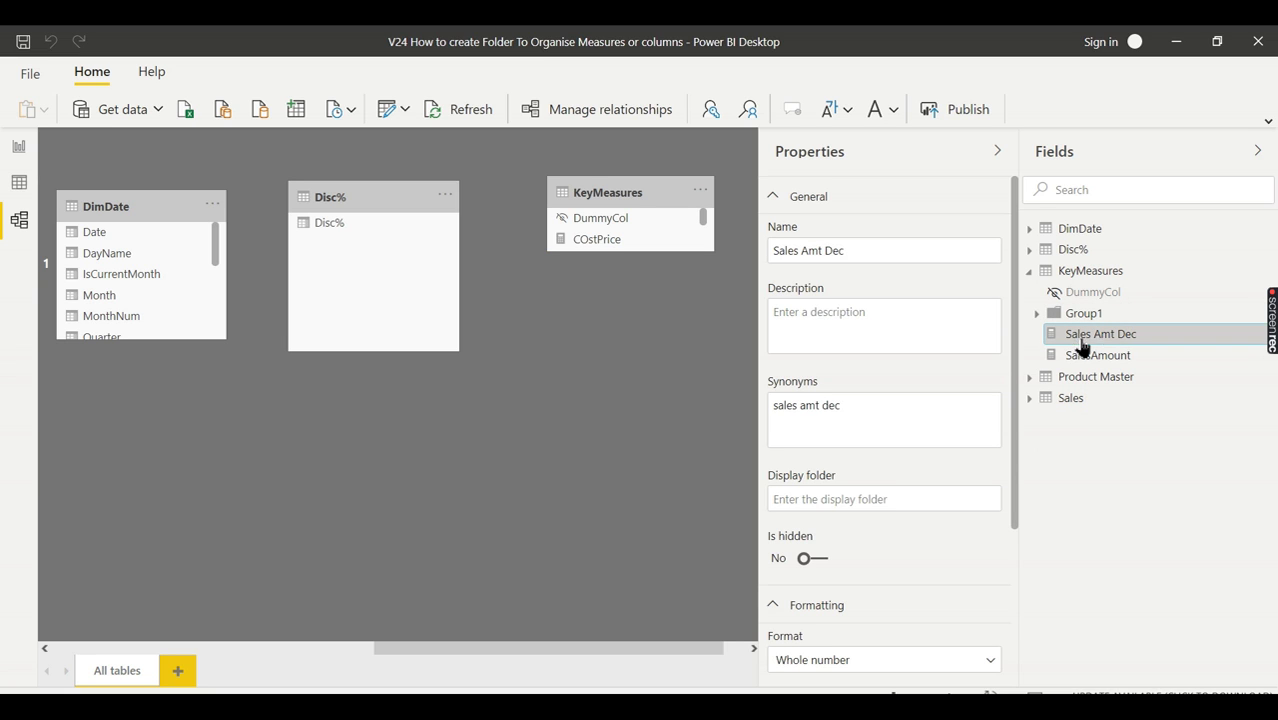
{"action": "left_click", "coordinate": [856, 504]}
{"action": "type", "text": "zGrop"}
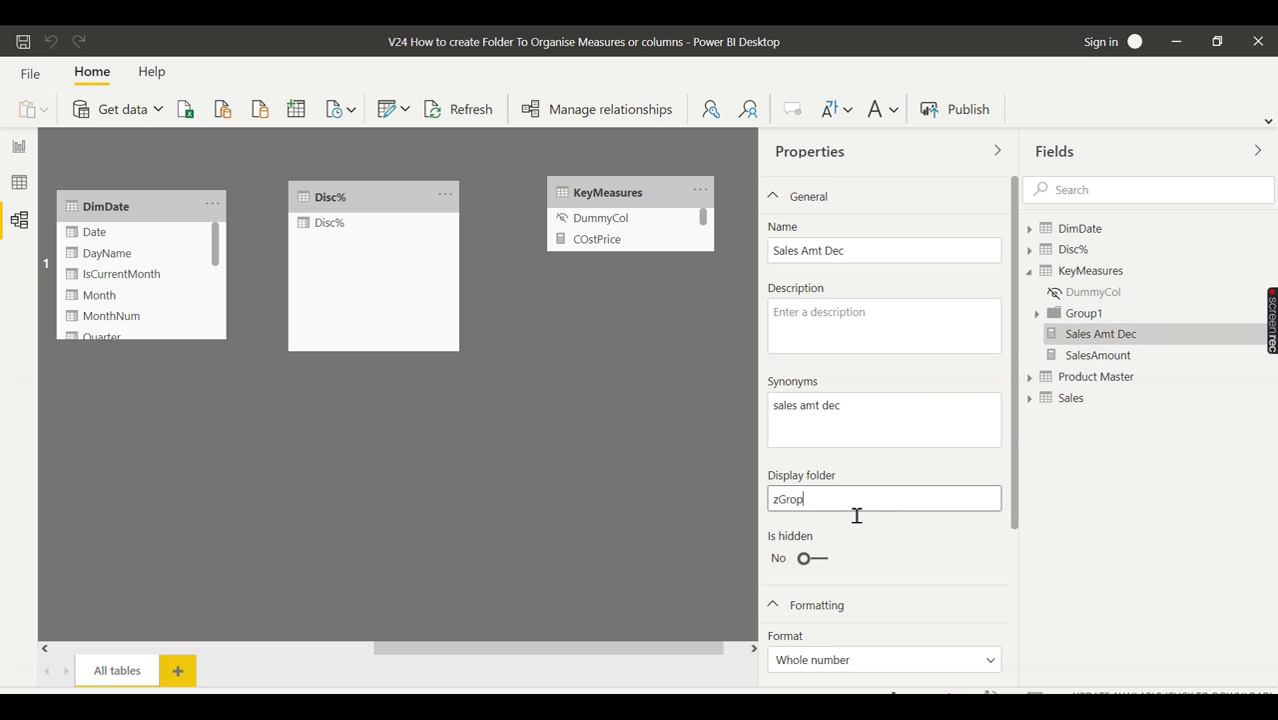
{"action": "type", "text": "G"}
{"action": "key", "text": "BackSpace"}
{"action": "key", "text": "BackSpace"}
{"action": "type", "text": "G"}
{"action": "key", "text": "Return"}
{"action": "key", "text": "ctrl+c"}
{"action": "left_click", "coordinate": [1086, 340]}
- Paste Group2 as SalesAmount's display folder and collapse the Group2 folder
{"action": "left_click", "coordinate": [1090, 380]}
{"action": "left_click", "coordinate": [822, 505]}
{"action": "key", "text": "ctrl+v"}
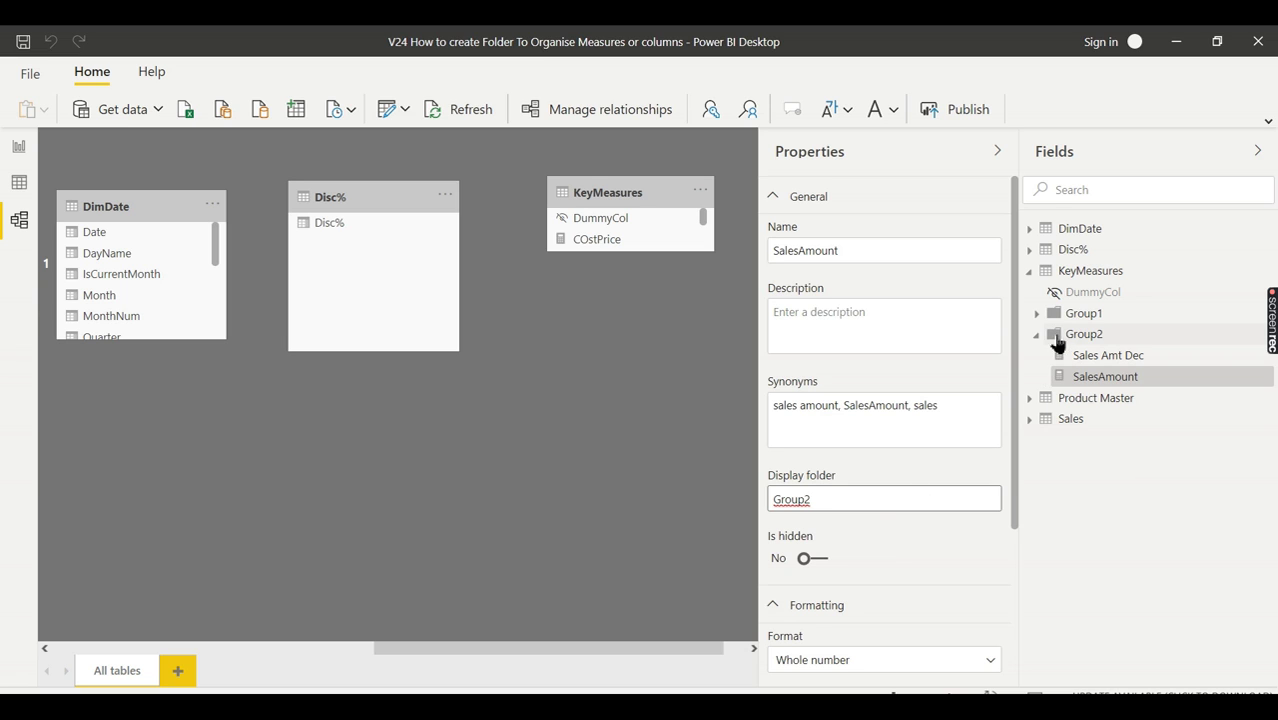
{"action": "left_click", "coordinate": [1038, 336]}
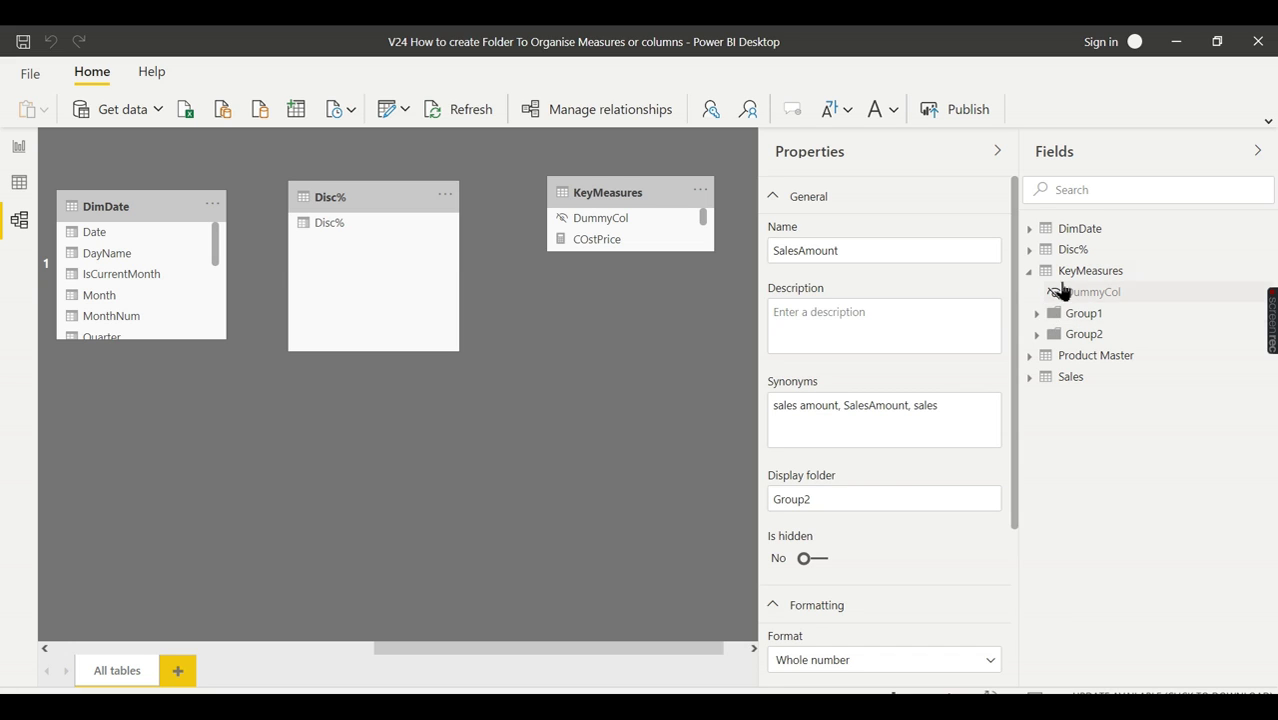
- Give the Sales columns Ordertype name and Product name the display folder ProductGroup
{"action": "left_click", "coordinate": [1031, 377]}
{"action": "scroll", "coordinate": [1167, 440], "scroll_direction": "down", "scroll_amount": 1}
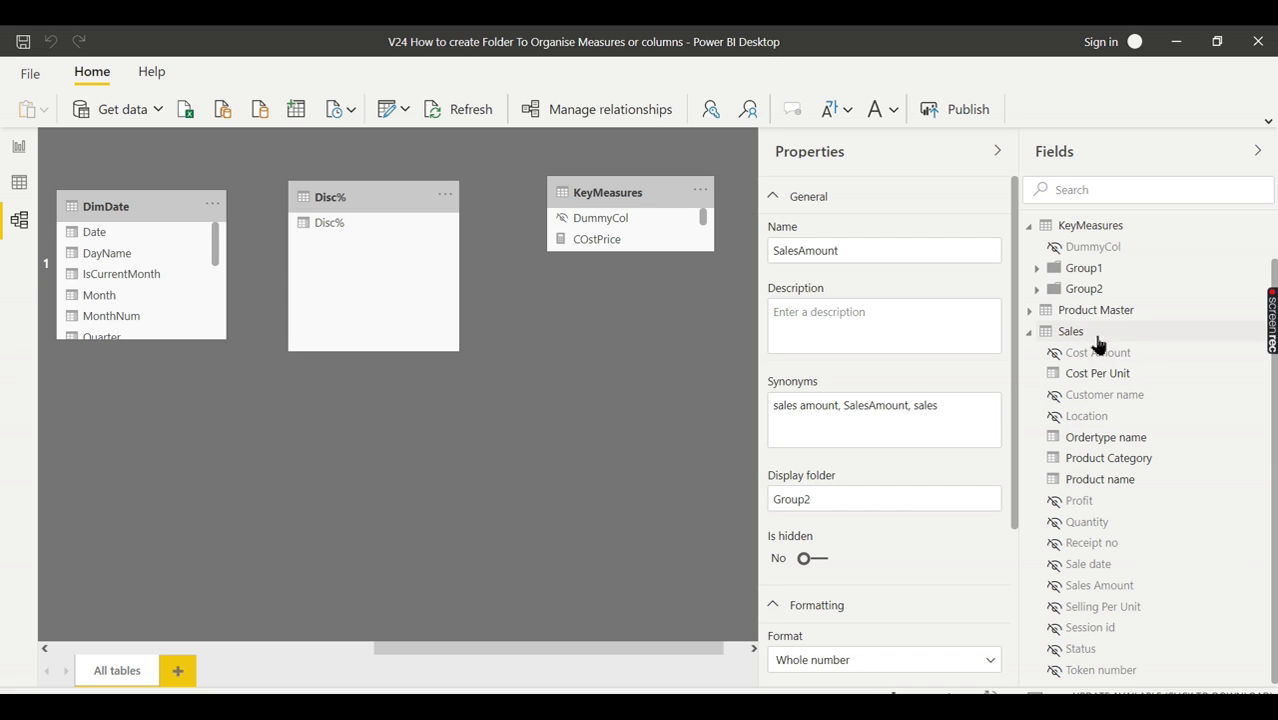
{"action": "left_click", "coordinate": [1078, 446]}
{"action": "left_click", "coordinate": [853, 499]}
{"action": "type", "text": "Product"}
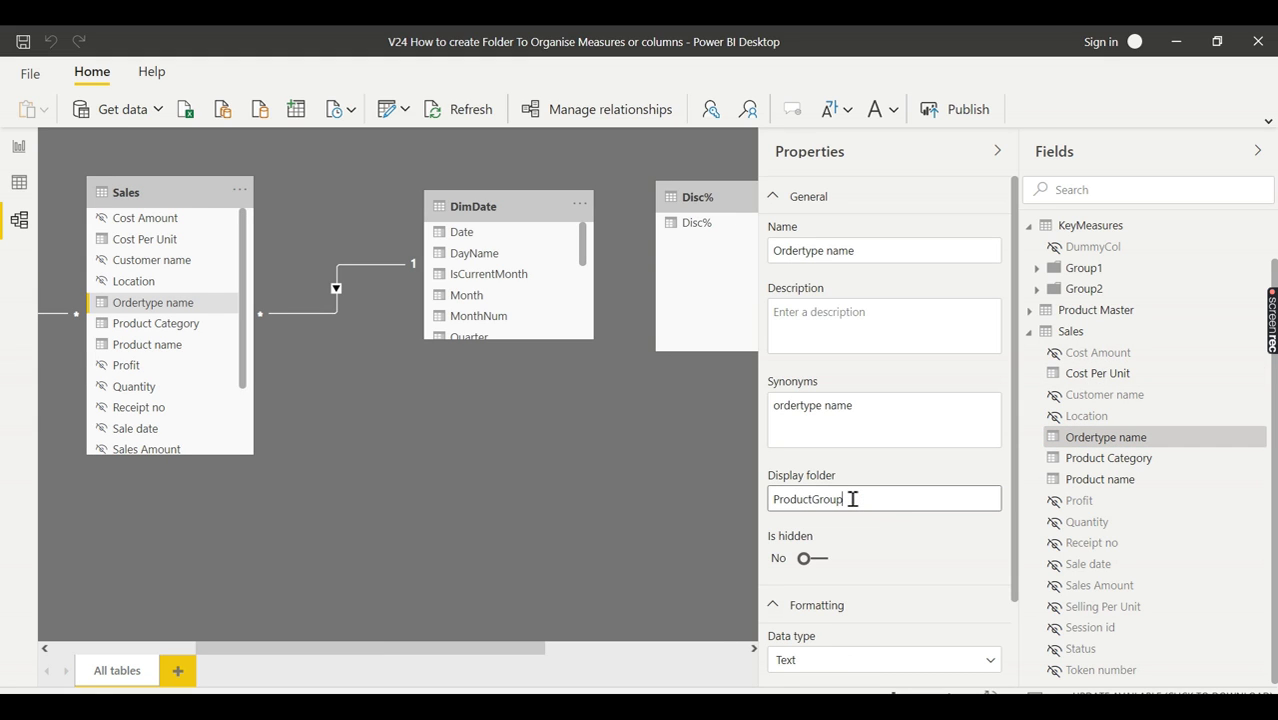
{"action": "key", "text": "Return"}
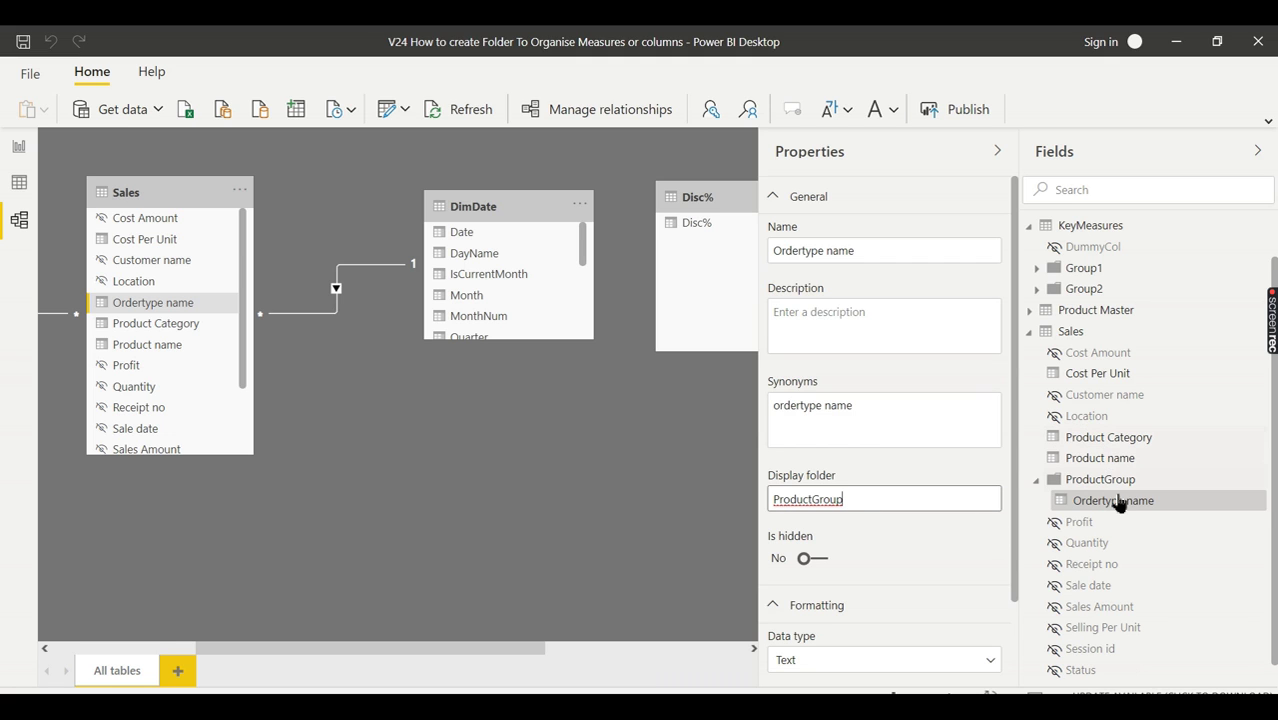
{"action": "left_click", "coordinate": [1107, 457]}
{"action": "left_click", "coordinate": [883, 504]}
{"action": "type", "text": "ProductGro"}
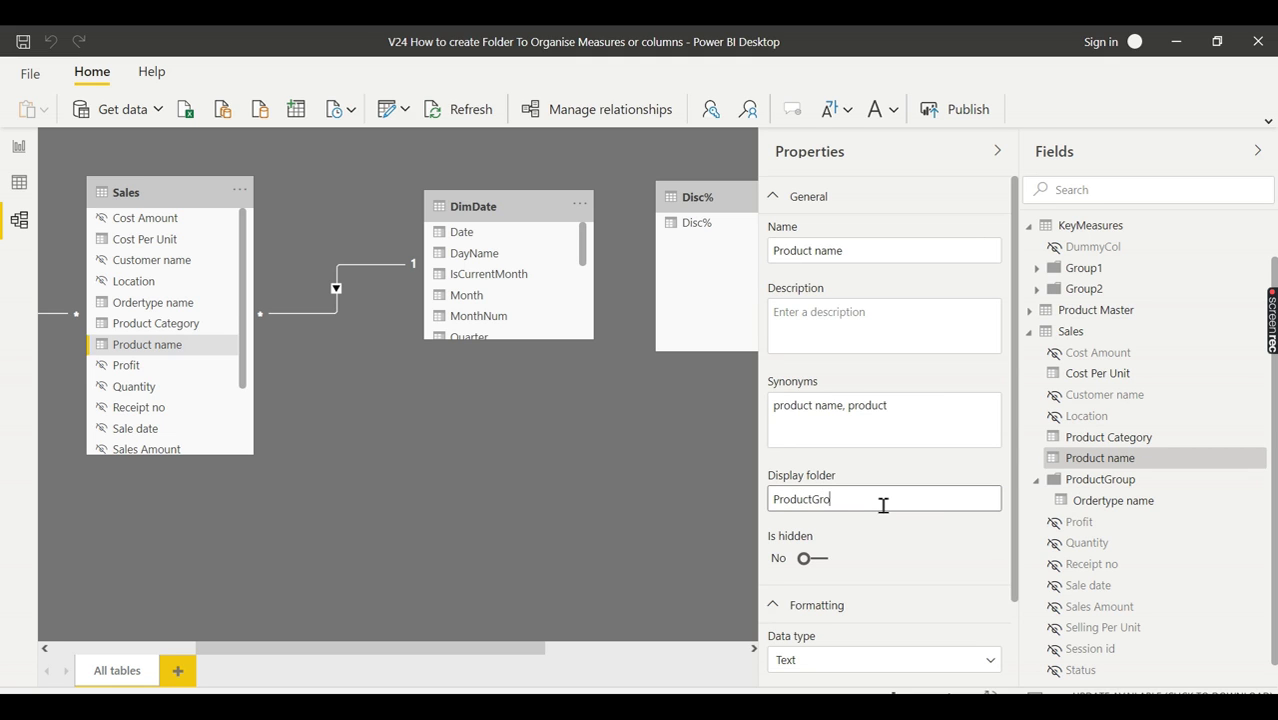
{"action": "type", "text": "up"}
{"action": "key", "text": "Return"}
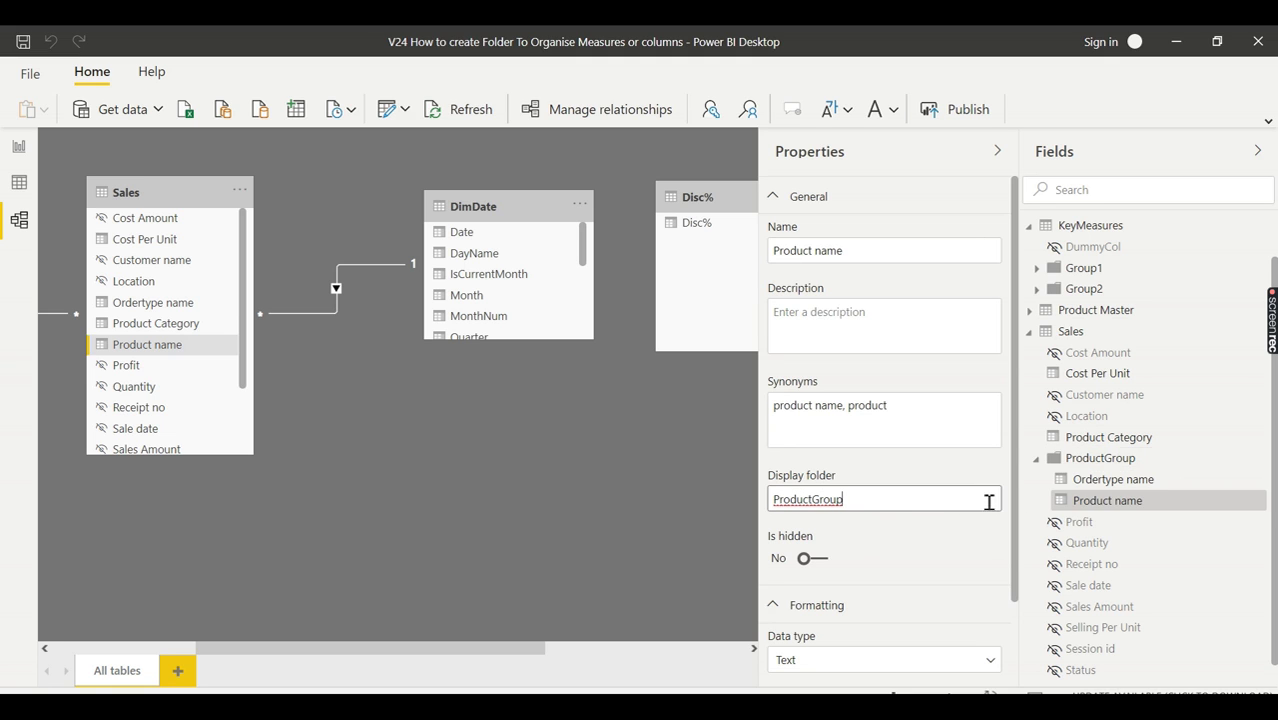
{"action": "left_click", "coordinate": [1037, 459]}
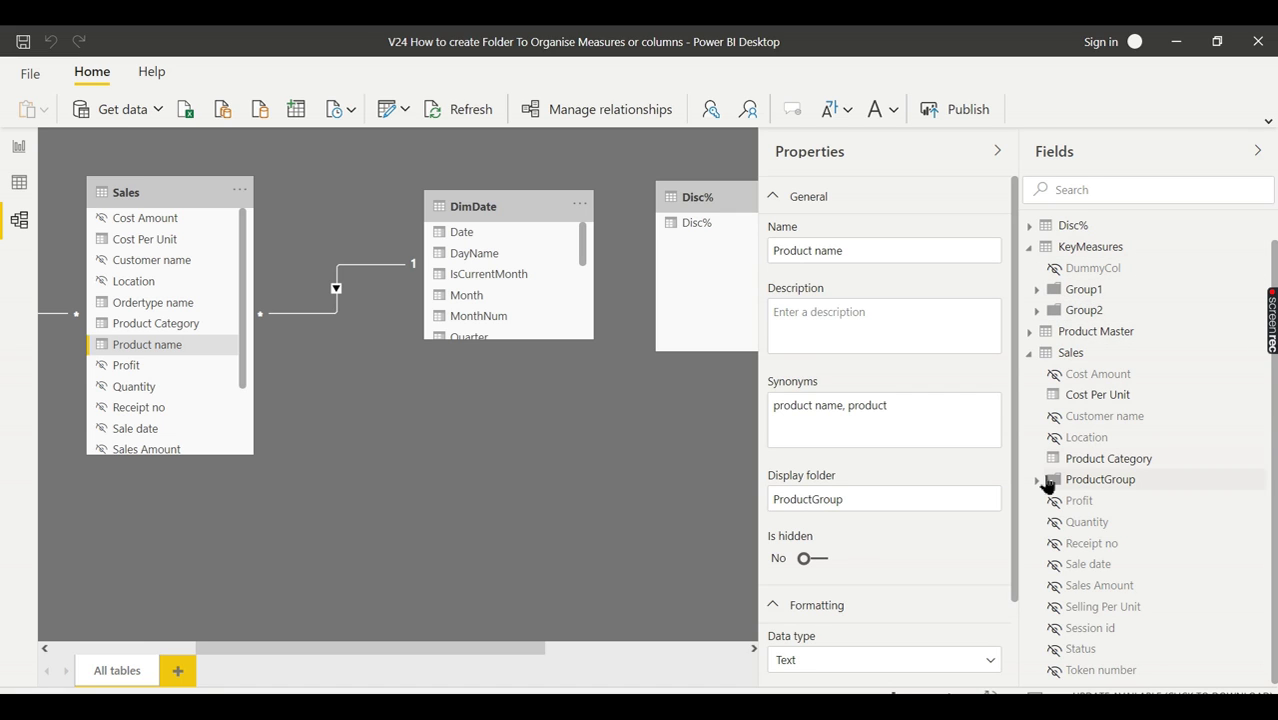
- Change SalesAmount's display folder from Group2 to Group1 and check Group1's measures
{"action": "left_click", "coordinate": [1041, 482]}
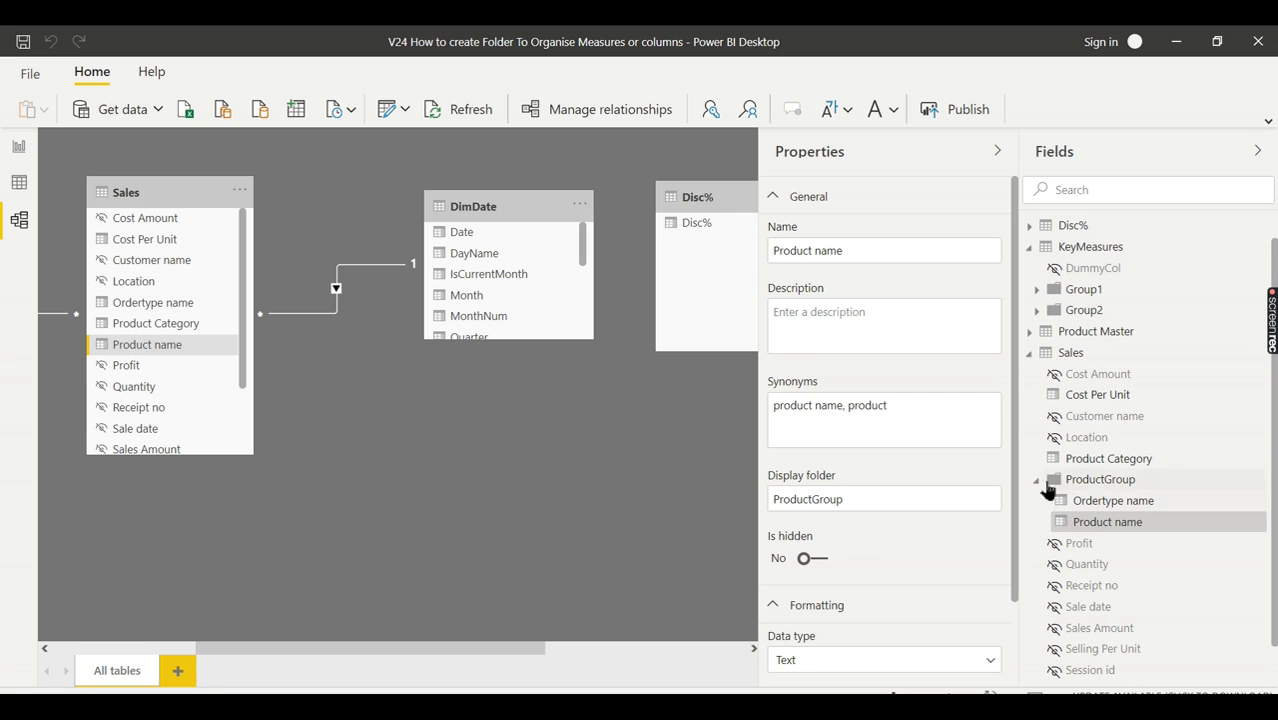
{"action": "left_click_drag", "start_coordinate": [1104, 522], "coordinate": [1096, 468]}
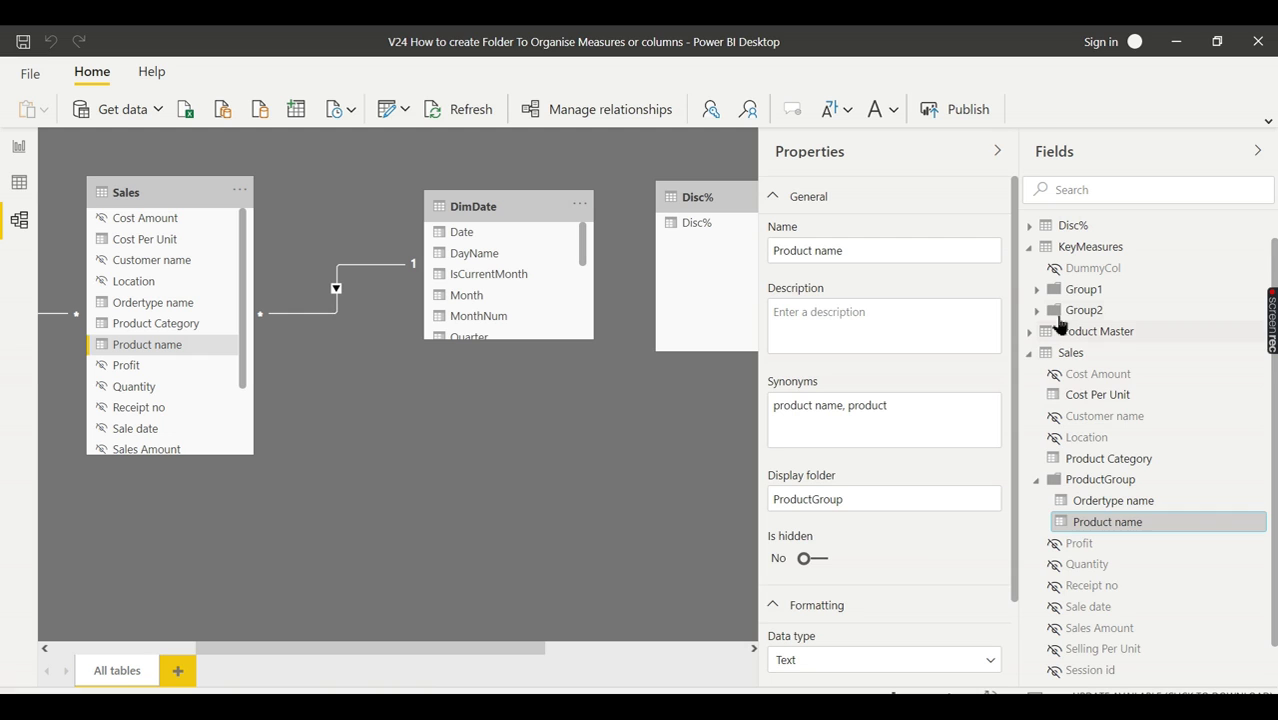
{"action": "left_click", "coordinate": [1040, 312]}
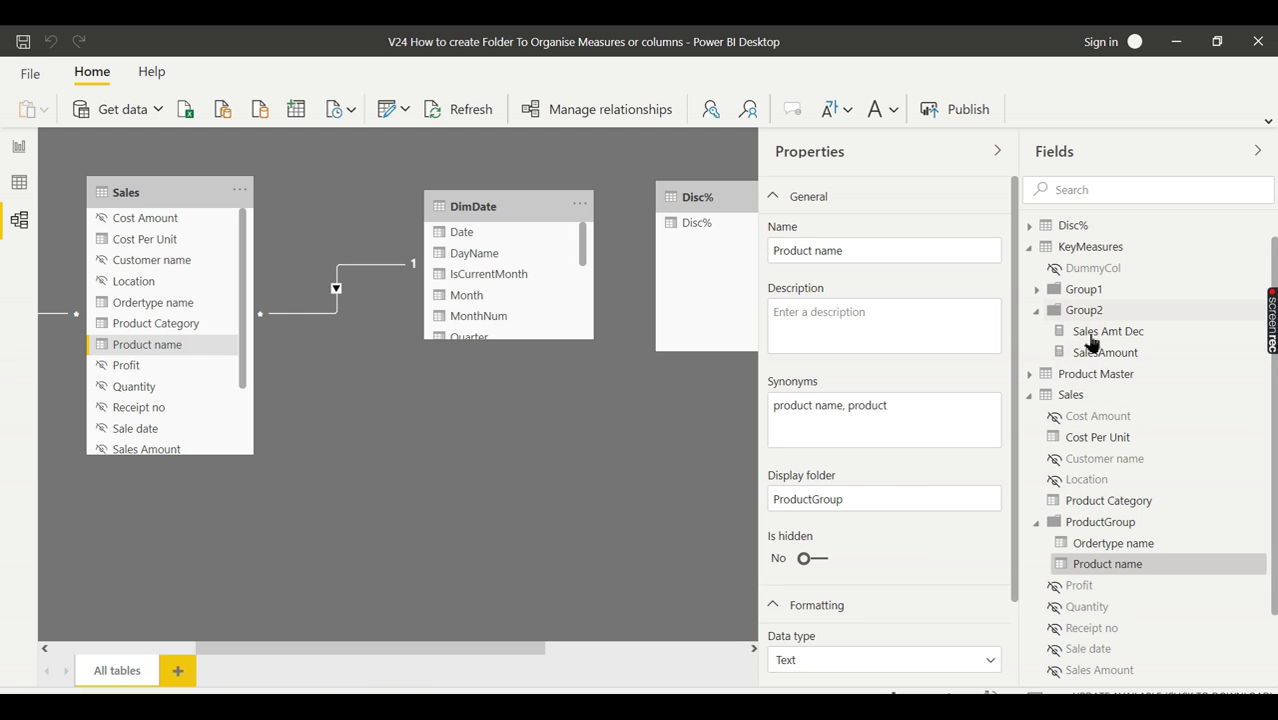
{"action": "left_click", "coordinate": [1105, 352]}
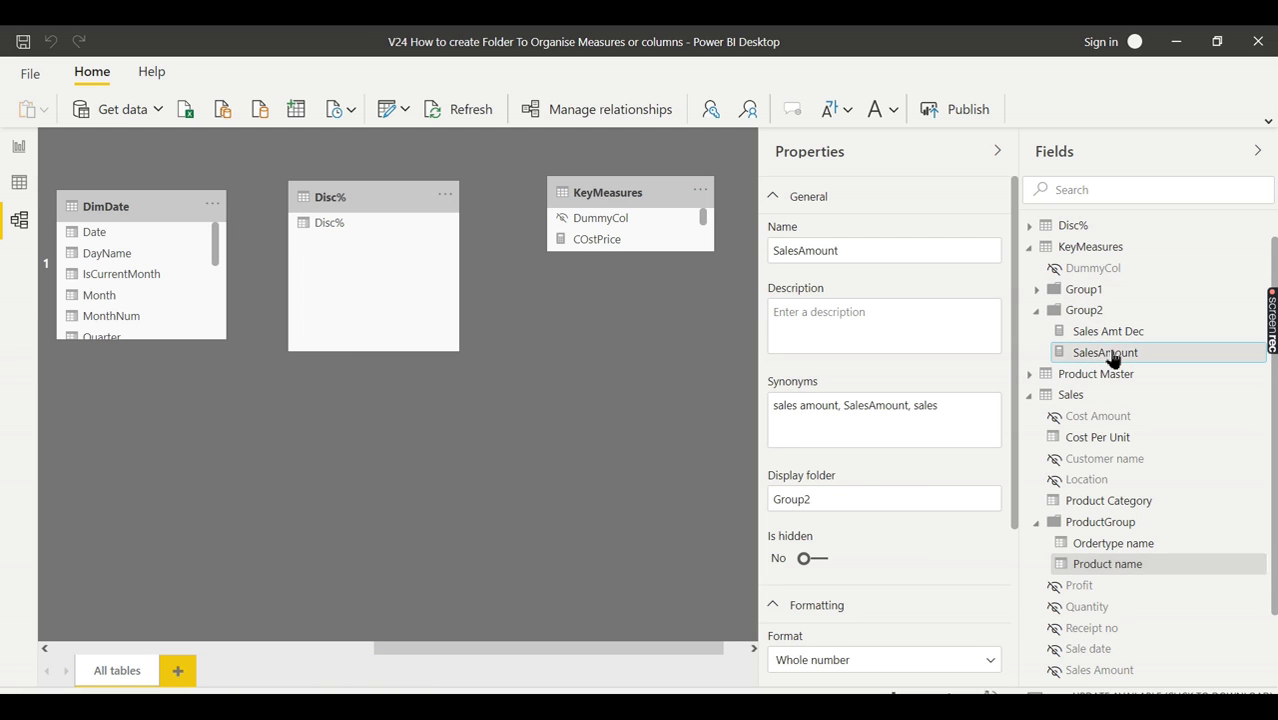
{"action": "left_click", "coordinate": [879, 499]}
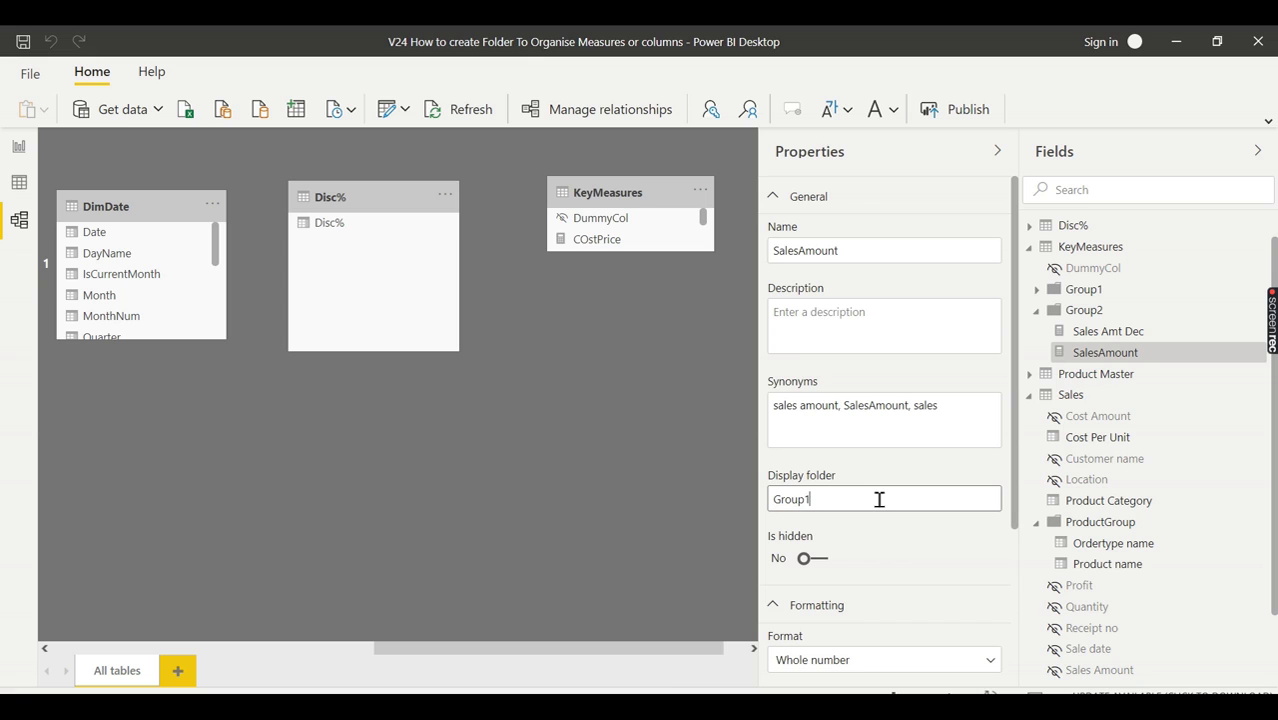
{"action": "key", "text": "Return"}
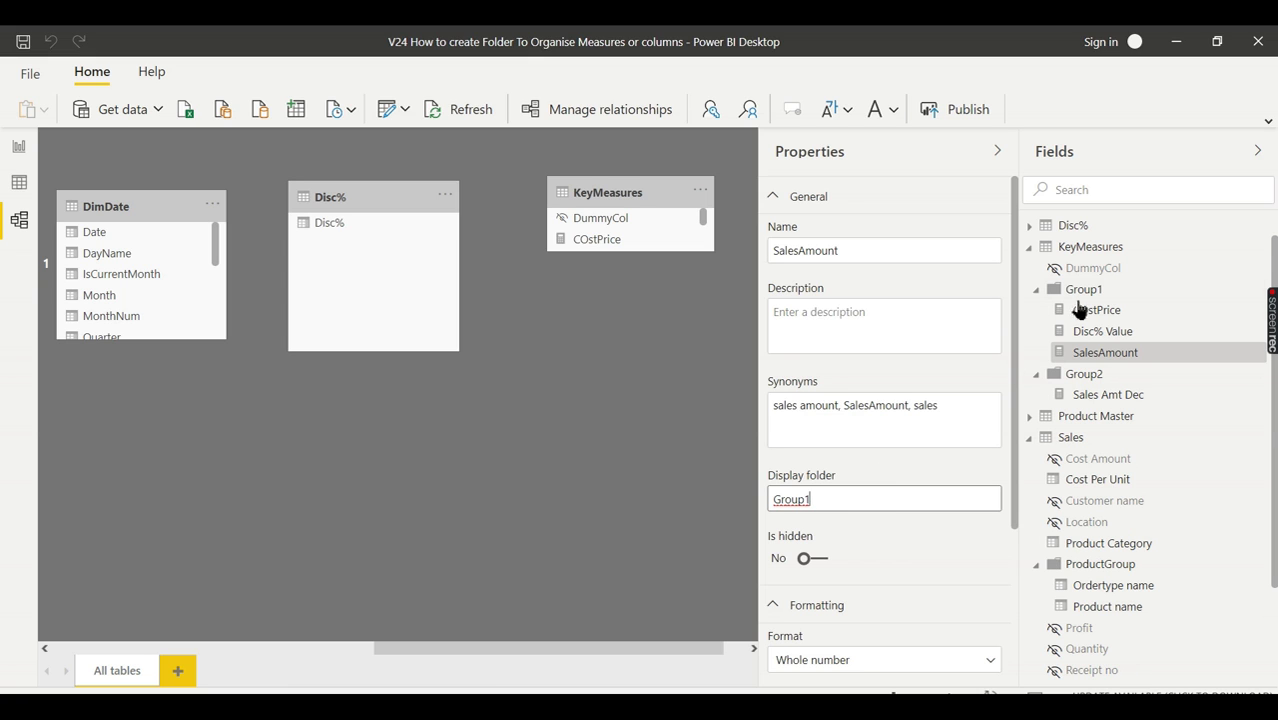
{"action": "left_click", "coordinate": [1036, 289]}
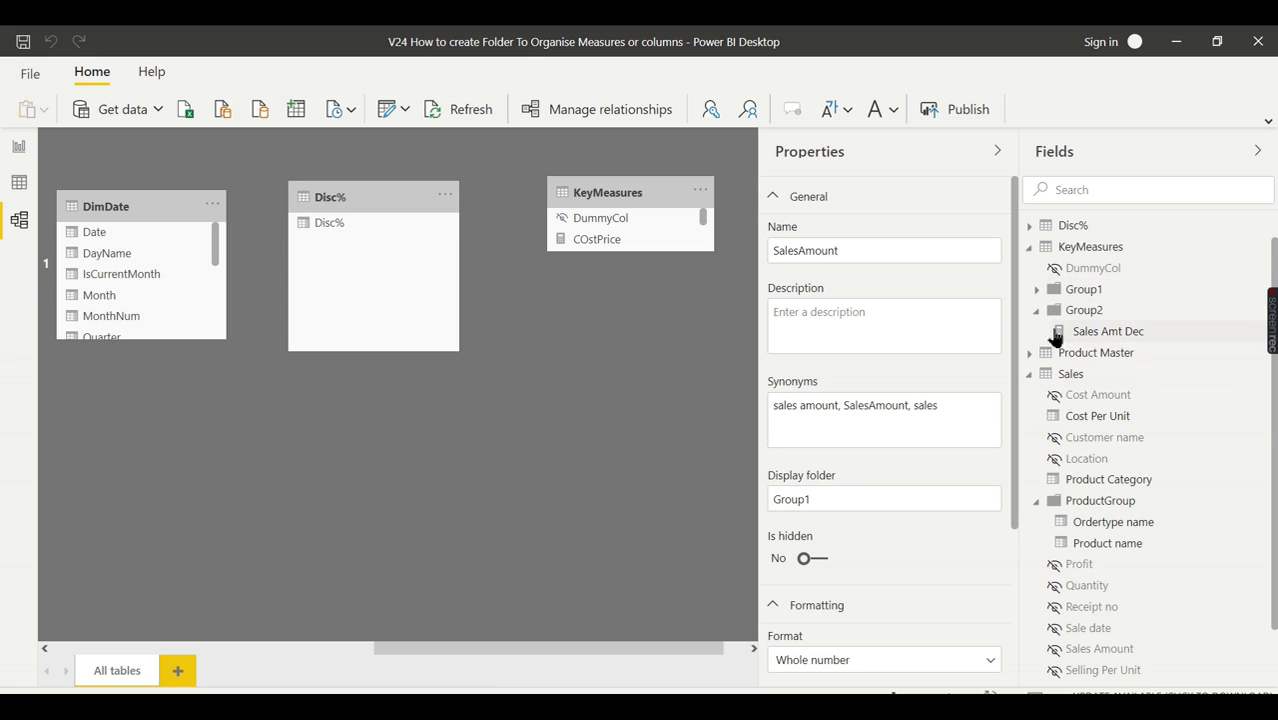
{"action": "left_click", "coordinate": [1037, 290]}
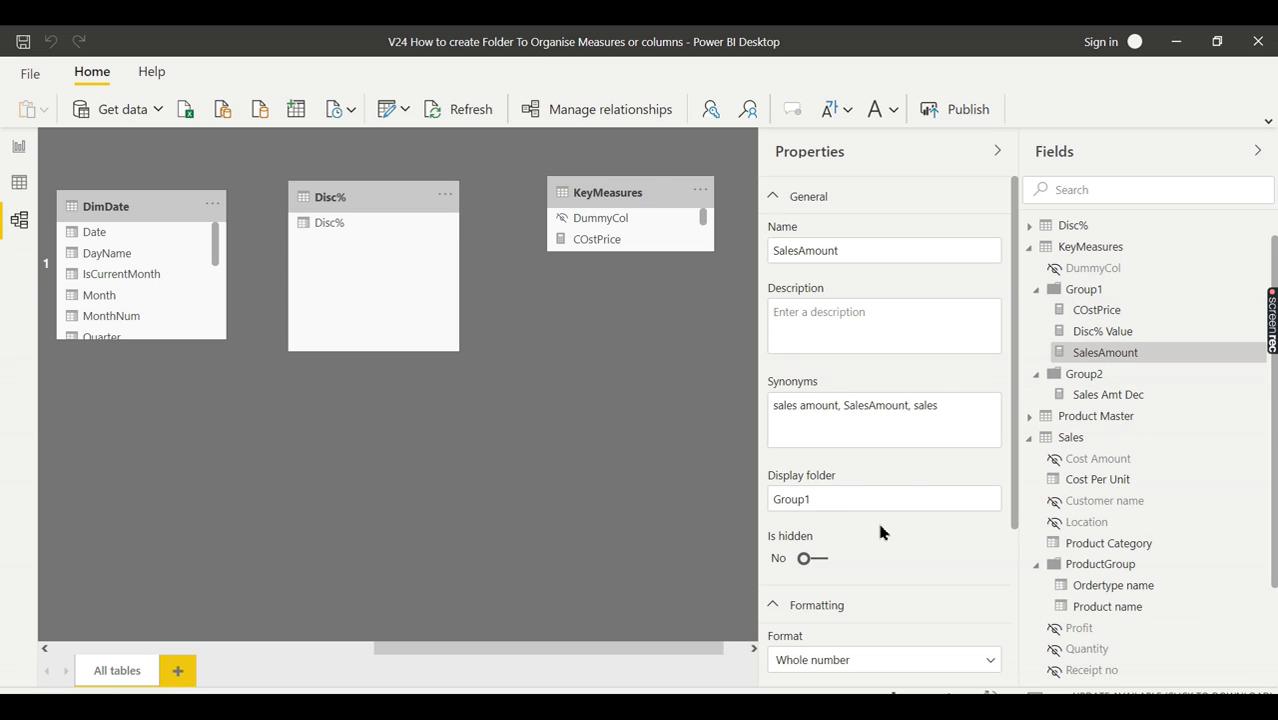
- Clear Disc% Value's Group1 display folder so it sits directly under KeyMeasures
{"action": "left_click", "coordinate": [1103, 335]}
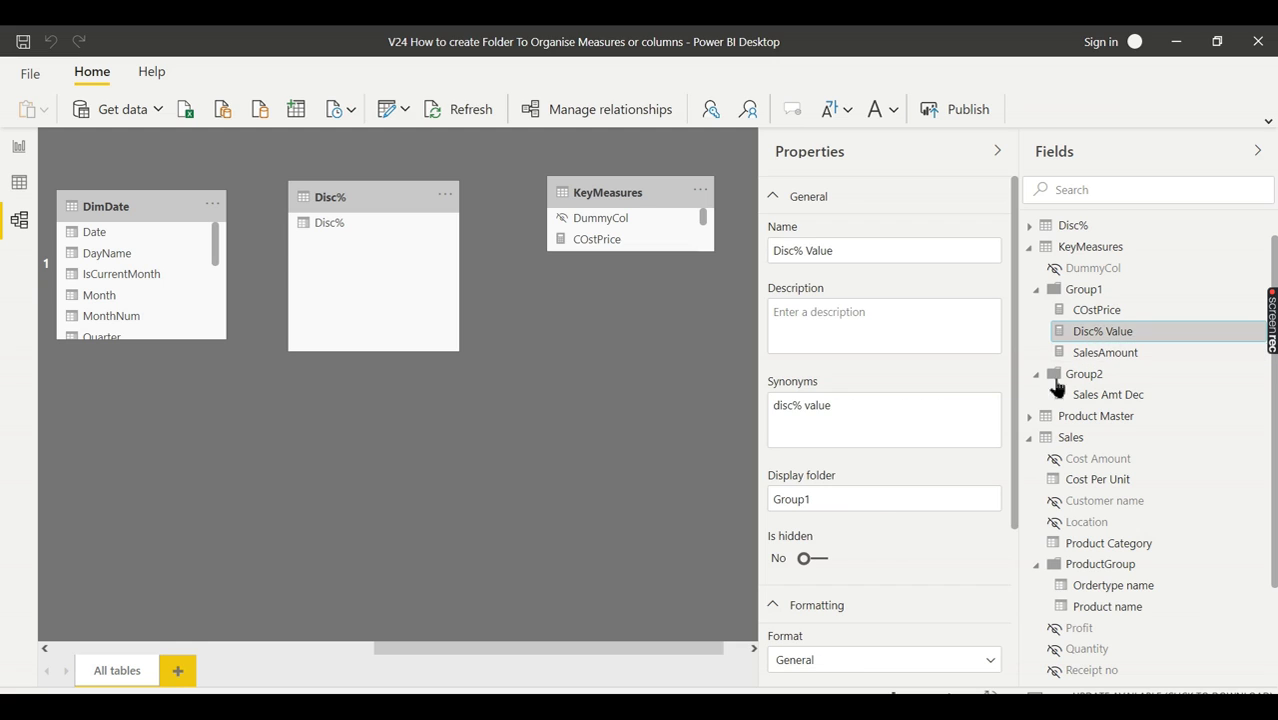
{"action": "double_click", "coordinate": [873, 500]}
{"action": "key", "text": "BackSpace"}
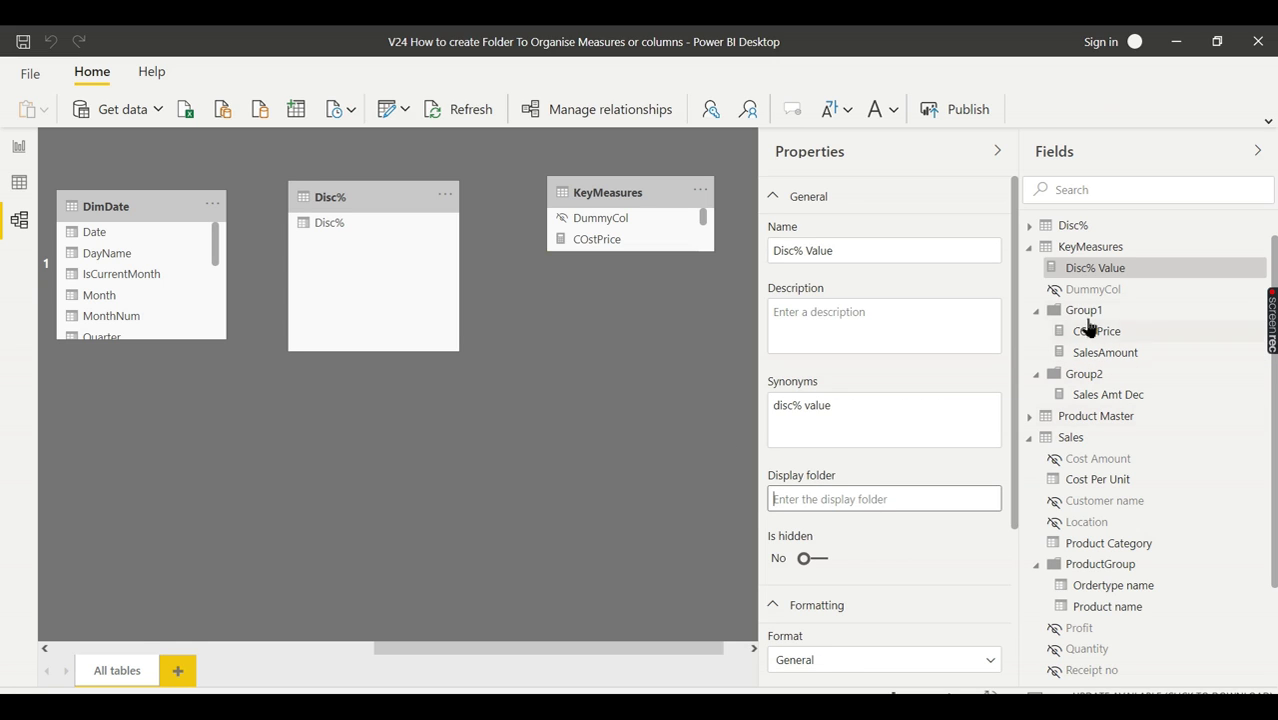
{"action": "left_click", "coordinate": [1085, 310]}
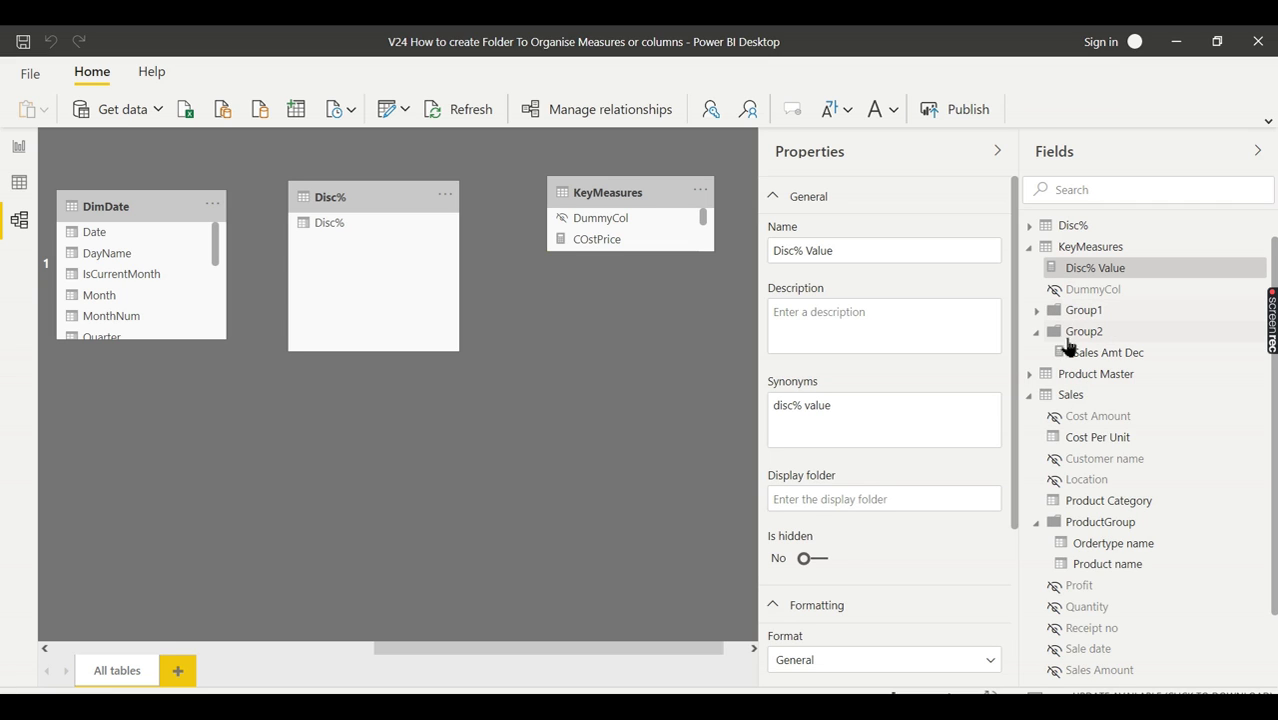
- Collapse Group2, KeyMeasures and Sales in the Fields pane
{"action": "left_click", "coordinate": [1037, 331]}
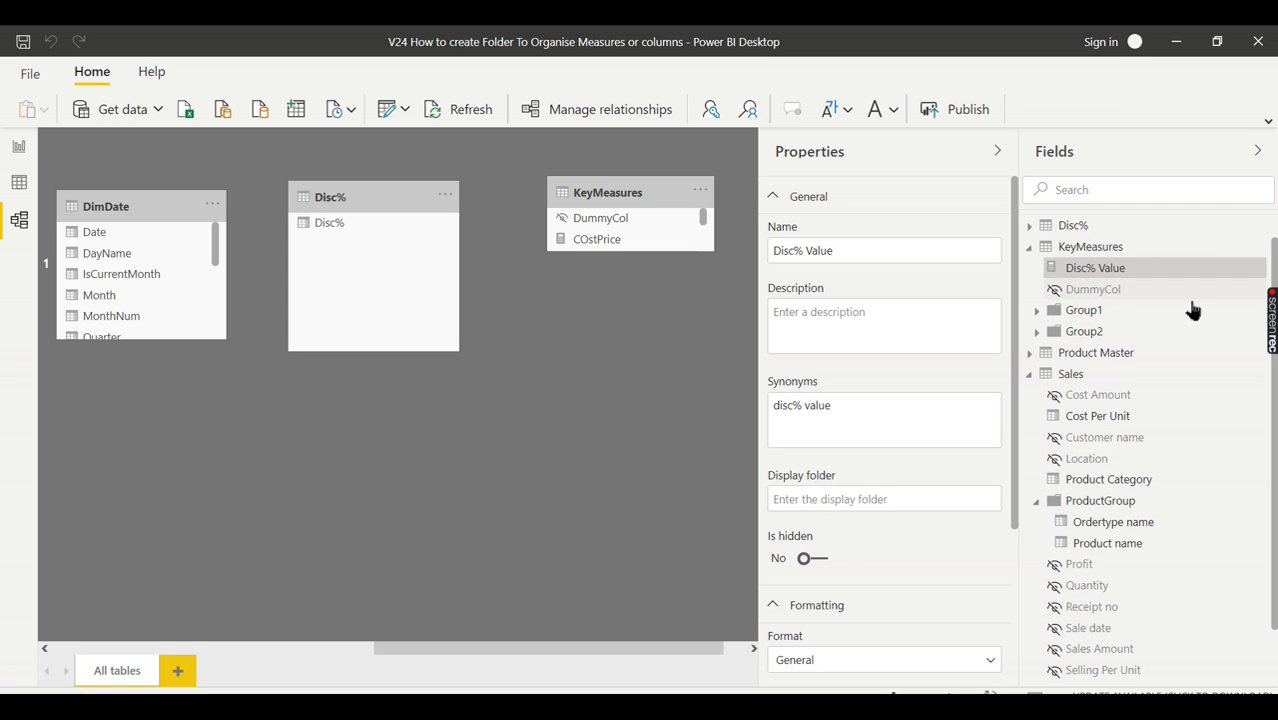
{"action": "left_click", "coordinate": [1029, 249]}
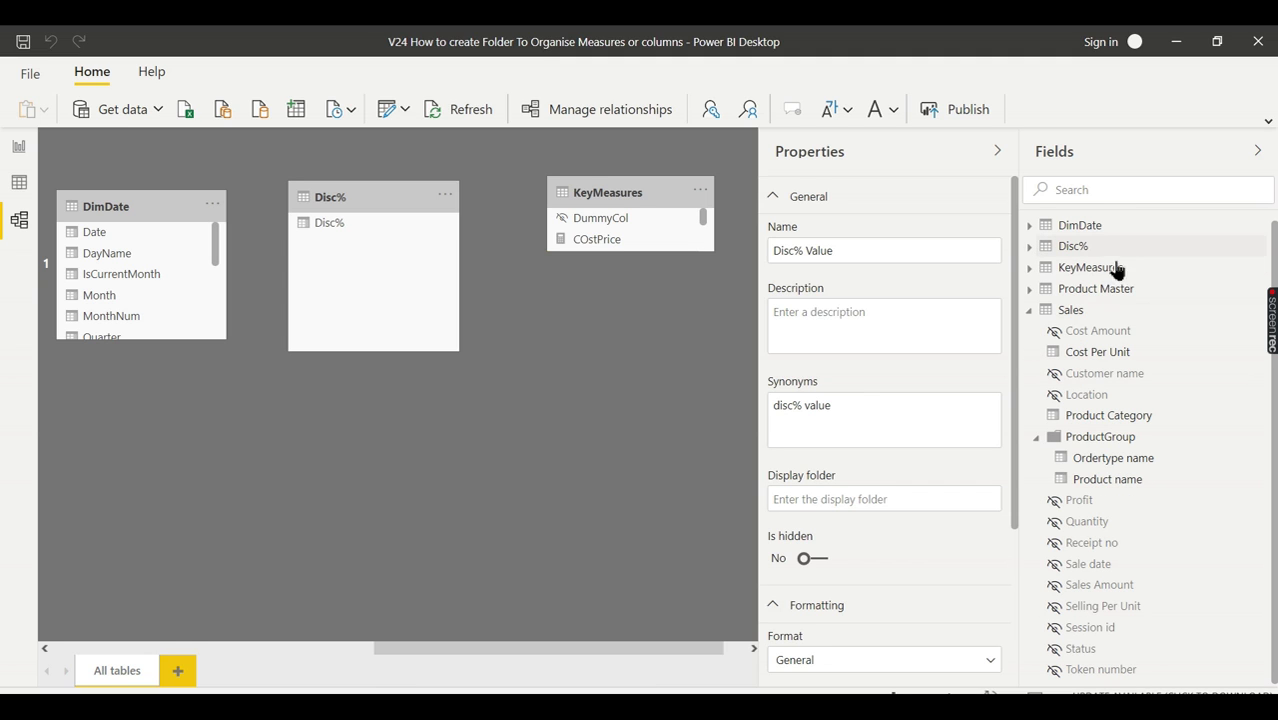
{"action": "left_click", "coordinate": [1034, 311]}
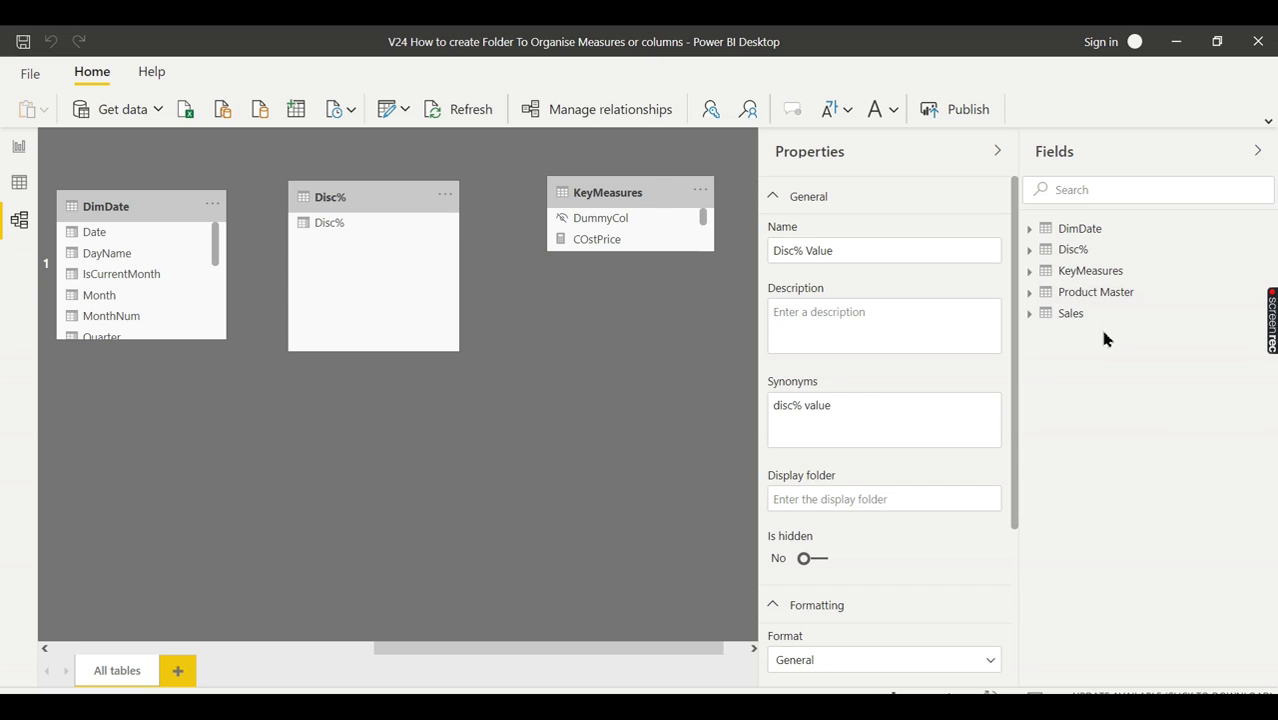